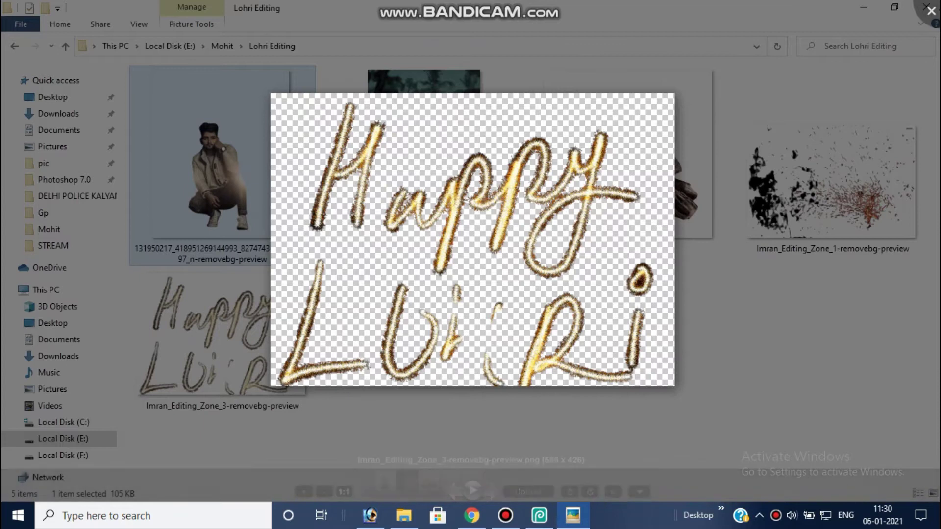
Open Background.png from the Lohri Editing folder in Photoshop and maximize its document window.
{"action": "left_click", "coordinate": [419, 211]}
{"action": "left_click_drag", "start_coordinate": [418, 211], "coordinate": [384, 250]}
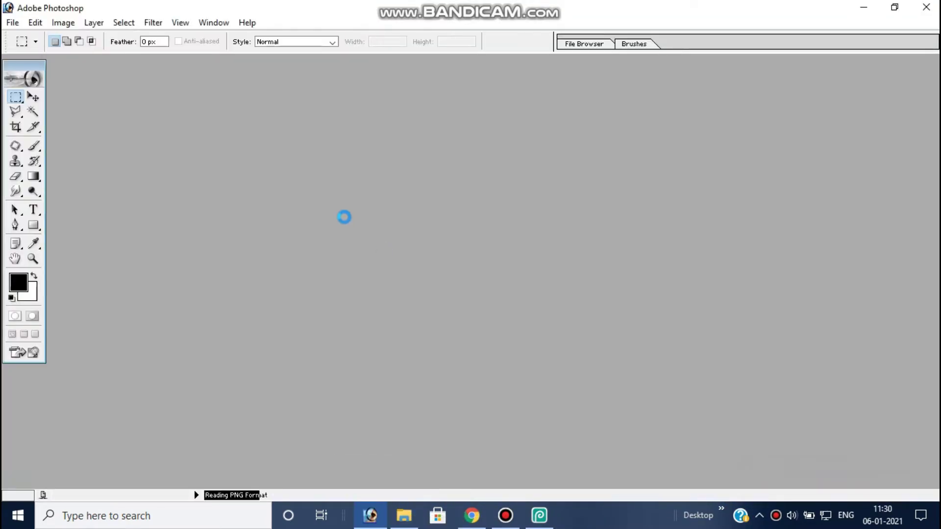
{"action": "double_click", "coordinate": [238, 68]}
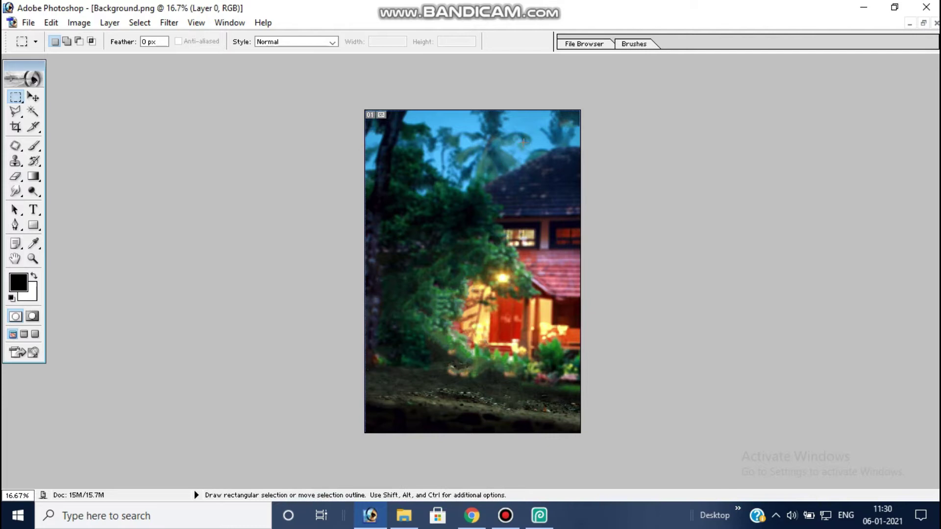
Open the crouching man's cutout PNG from the Mohit > Lohri Editing folder on Local Disk (E:).
{"action": "left_click", "coordinate": [34, 97]}
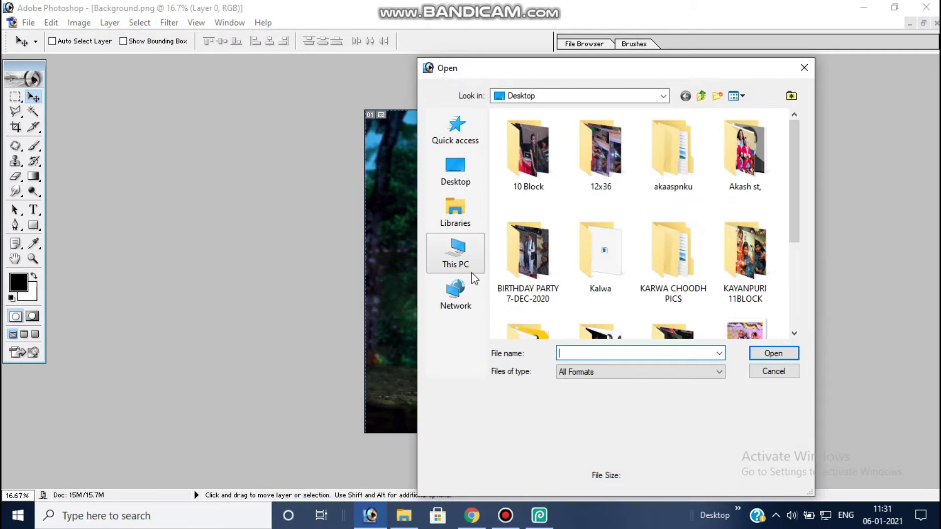
{"action": "left_click", "coordinate": [470, 265]}
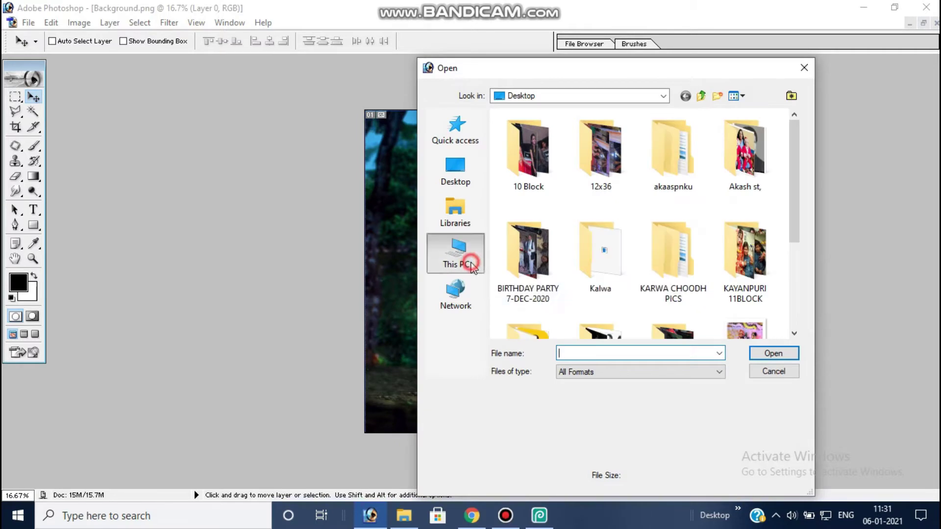
{"action": "scroll", "coordinate": [638, 314], "scroll_direction": "down", "scroll_amount": 5}
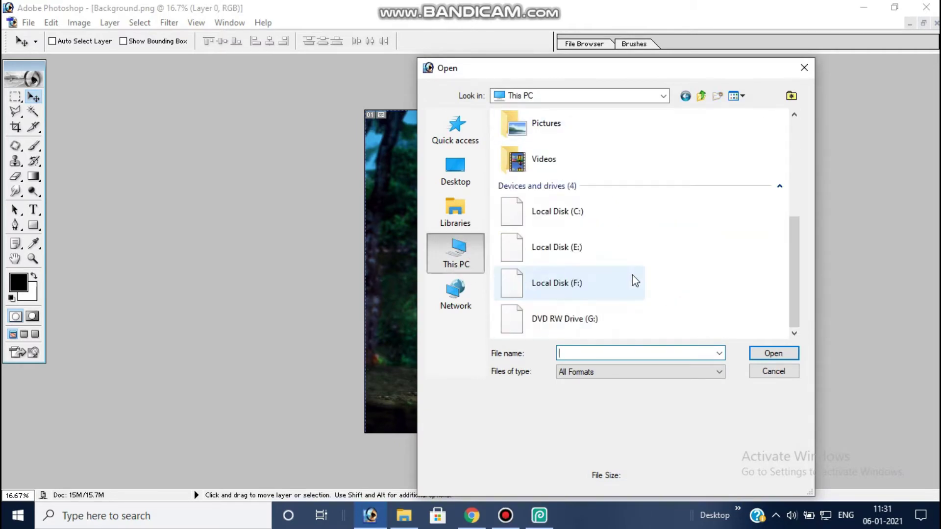
{"action": "double_click", "coordinate": [590, 257]}
{"action": "left_click", "coordinate": [599, 262]}
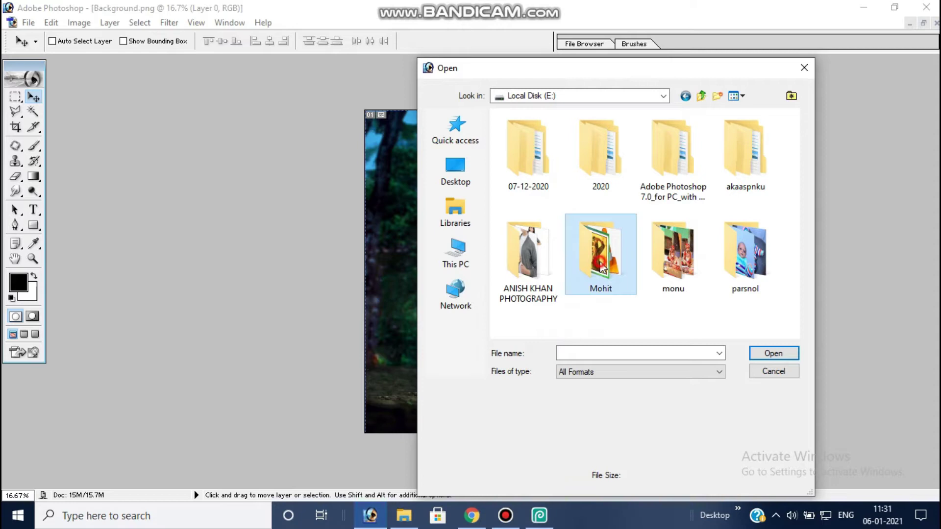
{"action": "double_click", "coordinate": [601, 267]}
{"action": "double_click", "coordinate": [536, 176]}
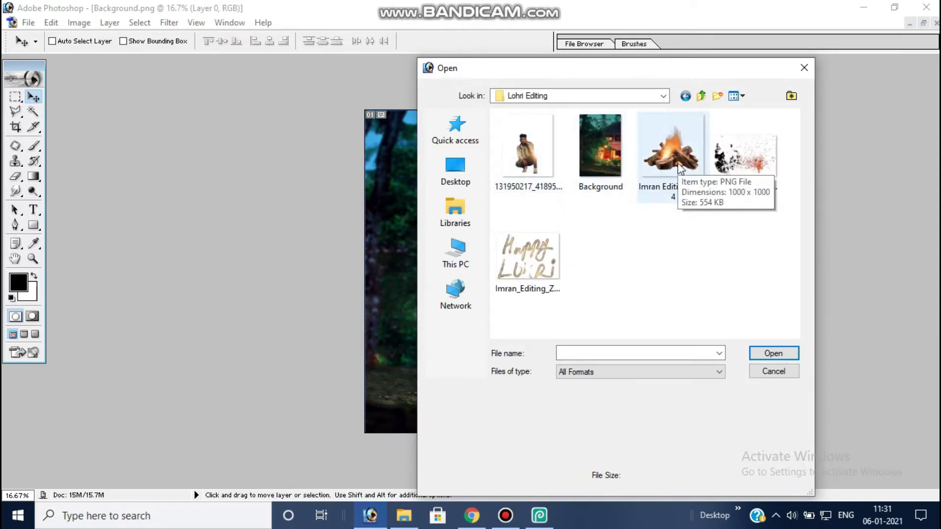
{"action": "left_click", "coordinate": [524, 169]}
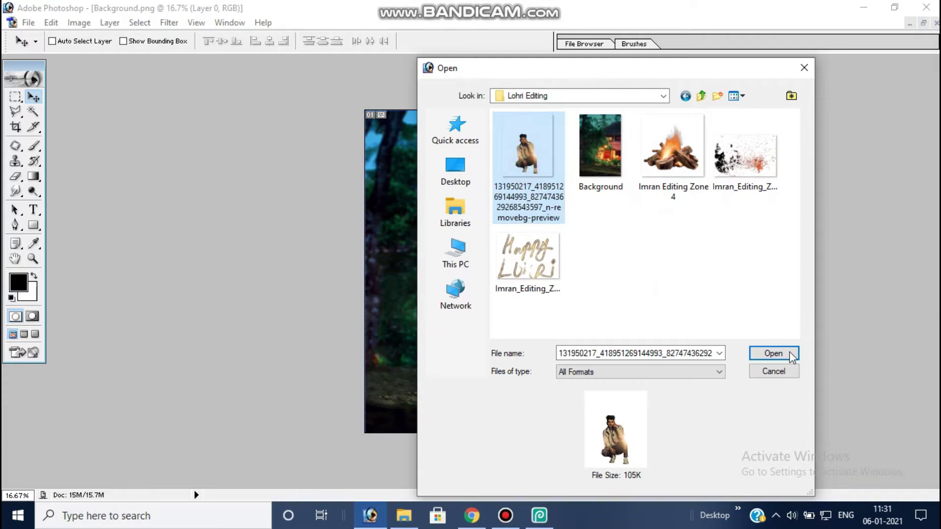
{"action": "left_click", "coordinate": [789, 353]}
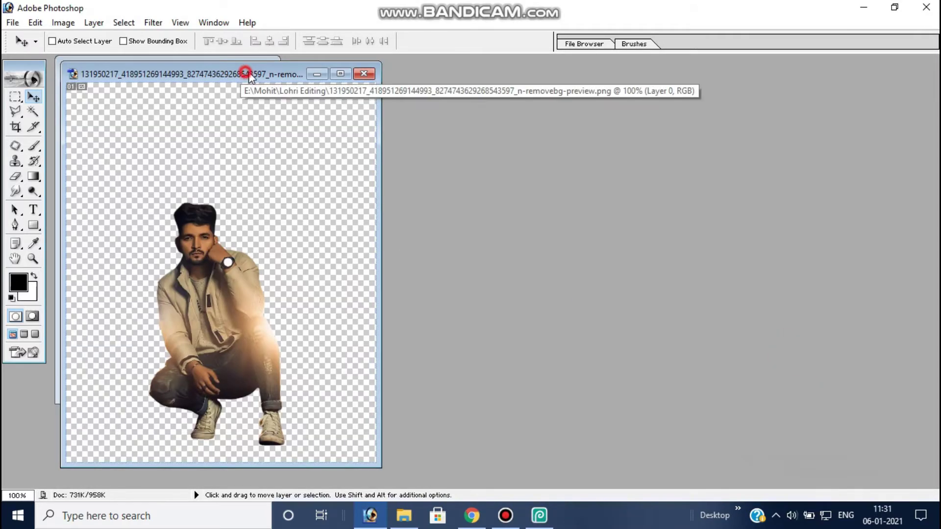
Copy the man's cutout into the Background document with the Move tool and maximize that document.
{"action": "left_click_drag", "start_coordinate": [242, 73], "coordinate": [552, 85]}
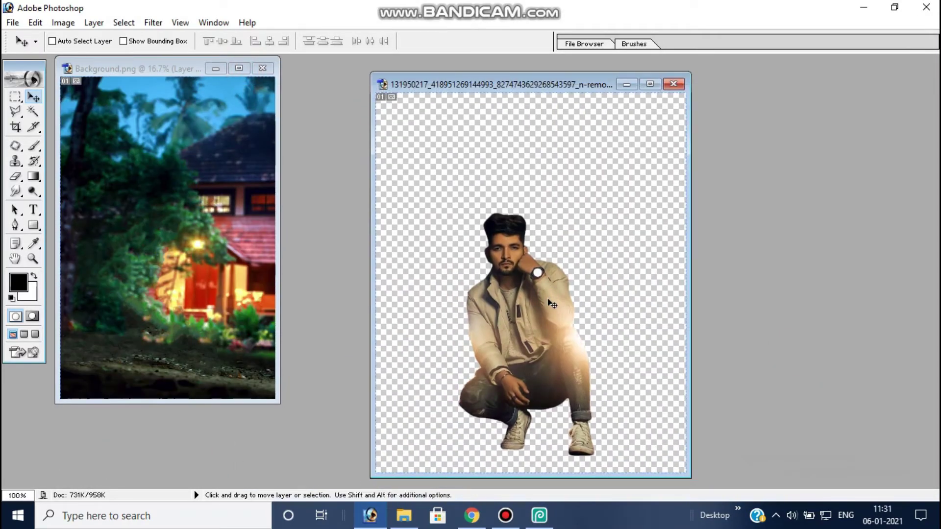
{"action": "left_click_drag", "start_coordinate": [530, 305], "coordinate": [176, 281]}
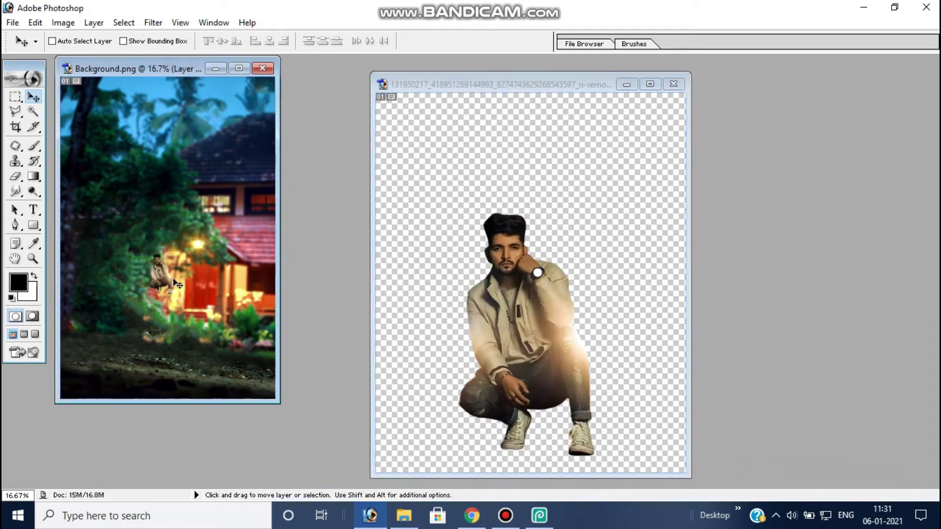
{"action": "left_click", "coordinate": [239, 69]}
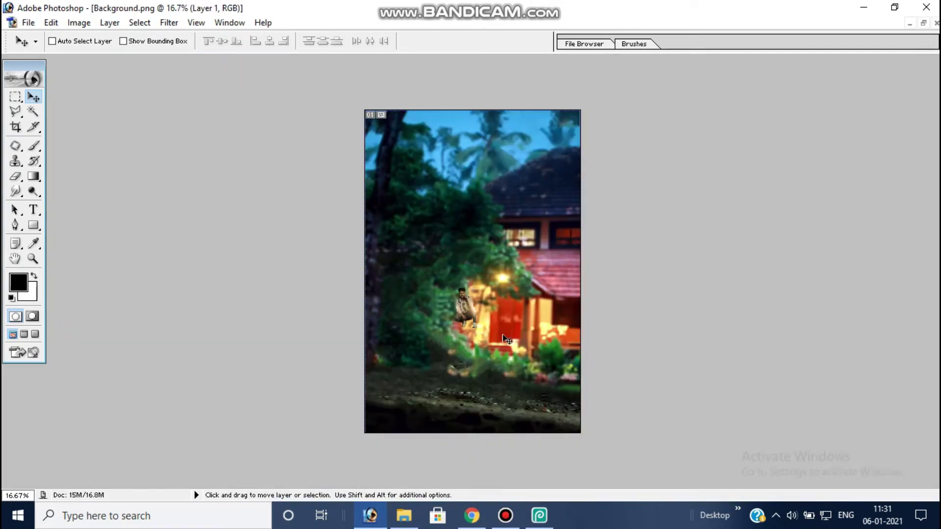
Scale the man to about 434% and rotate him 5° so he crouches on the ground in front of the house.
{"action": "key", "text": "ctrl+t"}
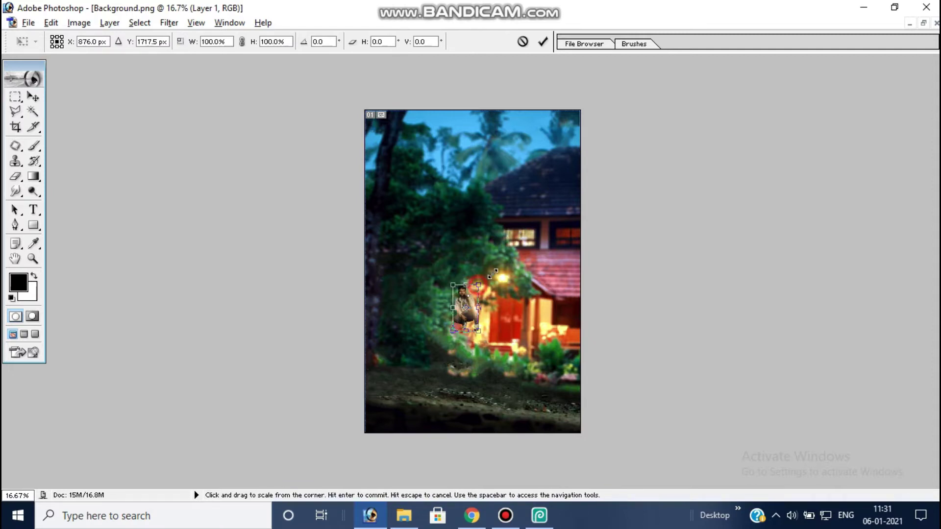
{"action": "left_click_drag", "start_coordinate": [477, 287], "coordinate": [505, 238]}
{"action": "left_click_drag", "start_coordinate": [492, 275], "coordinate": [493, 300]}
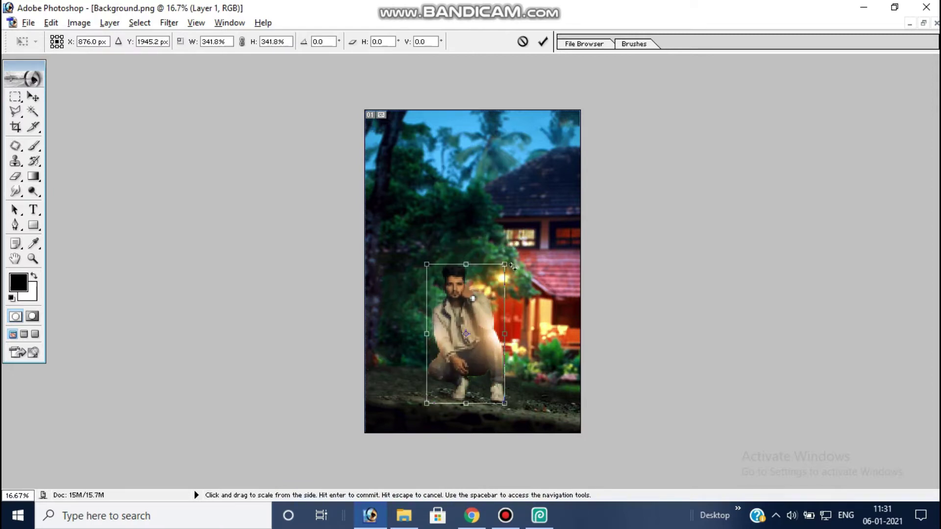
{"action": "left_click_drag", "start_coordinate": [528, 278], "coordinate": [522, 231]}
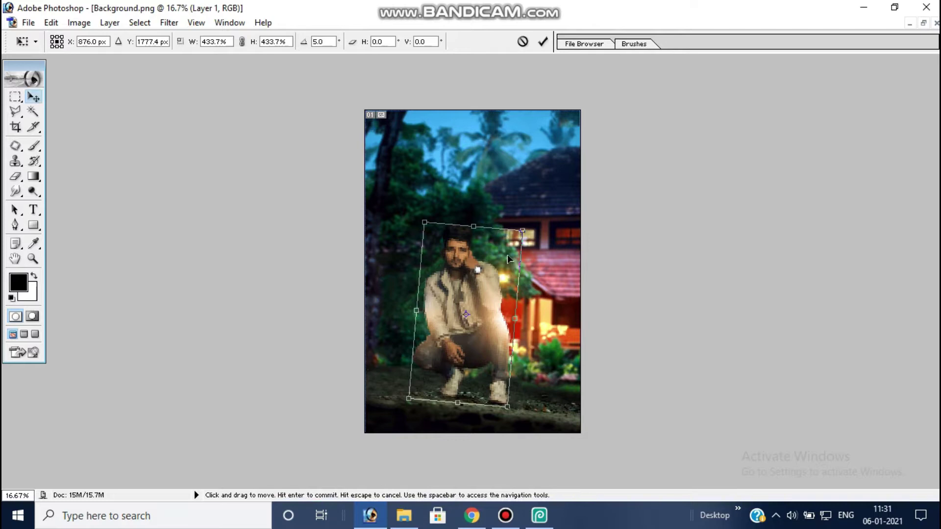
{"action": "key", "text": "Return"}
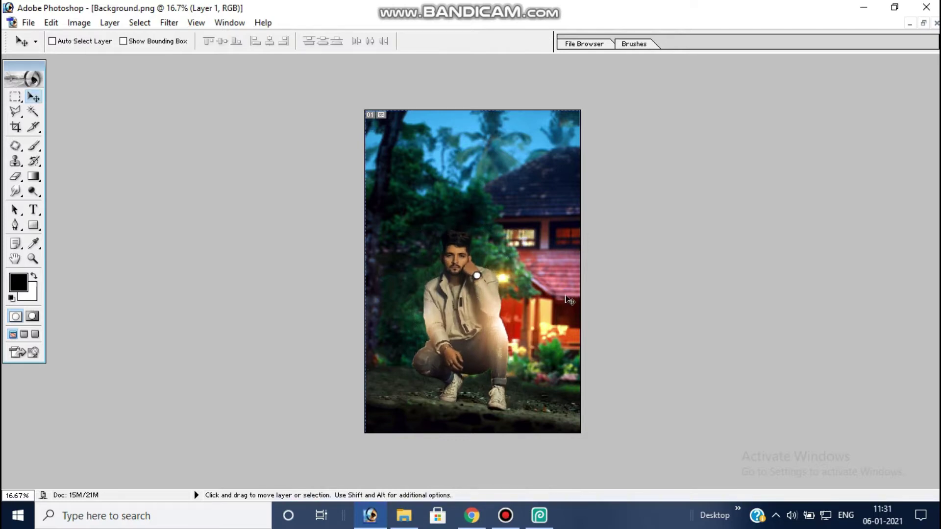
Open the bonfire image Imran Editing Zone 4 and close the man's source document.
{"action": "left_click", "coordinate": [542, 236], "text": "ctrl"}
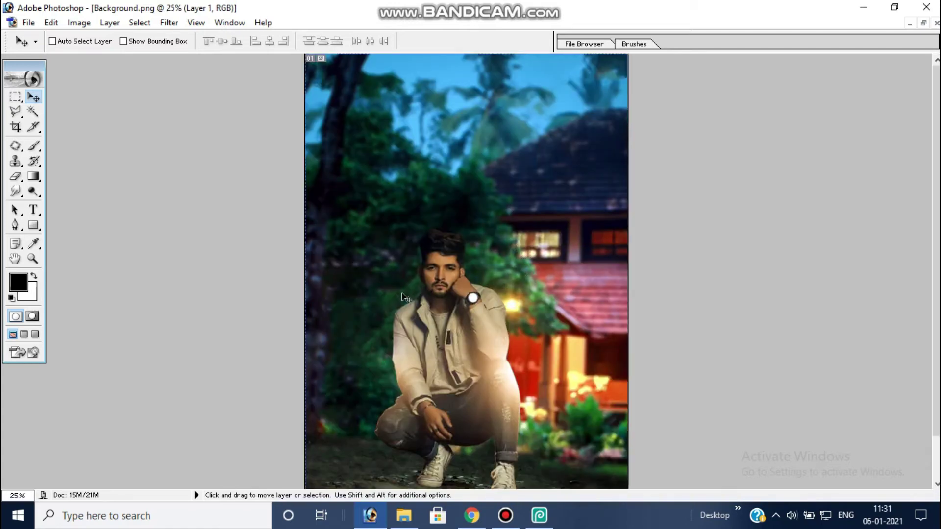
{"action": "scroll", "coordinate": [529, 263], "scroll_direction": "down", "scroll_amount": 2}
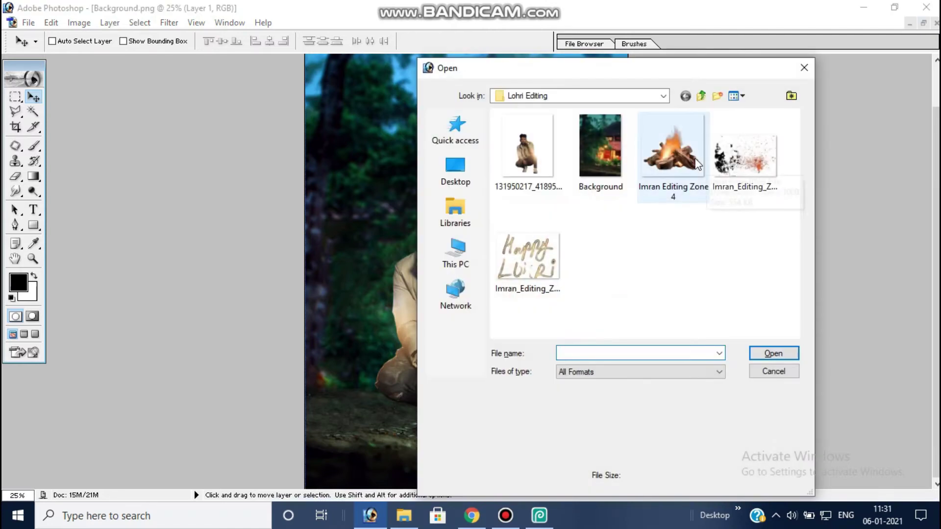
{"action": "left_click", "coordinate": [684, 169]}
{"action": "left_click", "coordinate": [784, 357]}
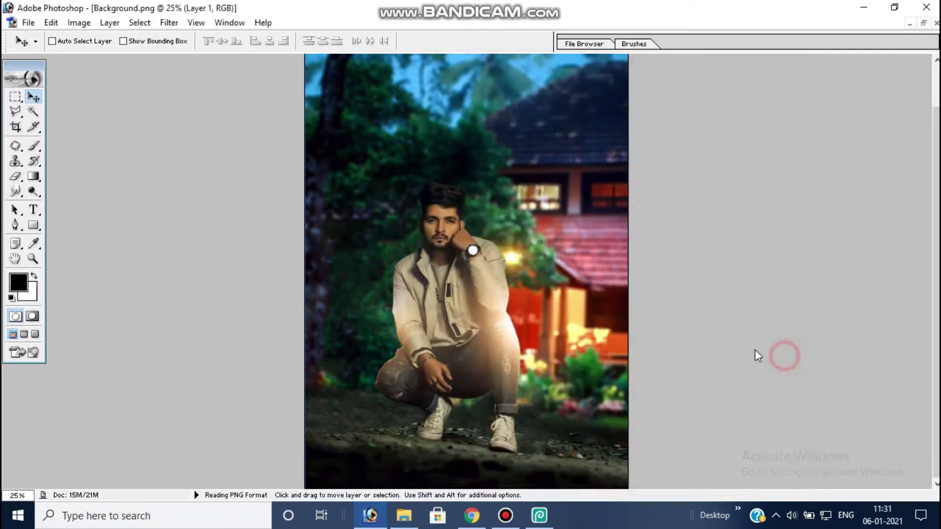
{"action": "left_click", "coordinate": [674, 84]}
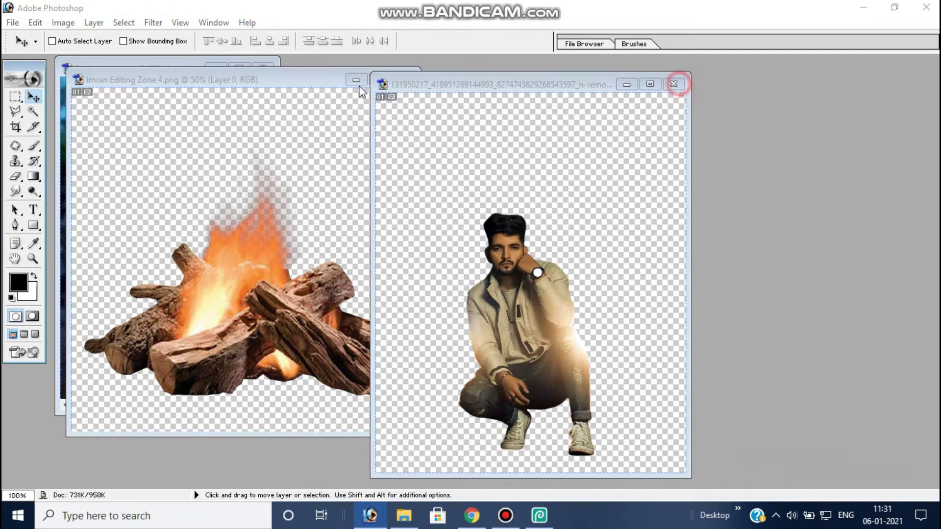
{"action": "left_click", "coordinate": [475, 207]}
Arrange the bonfire and Background documents side by side and copy the bonfire in front of the man's feet.
{"action": "left_click_drag", "start_coordinate": [319, 87], "coordinate": [840, 108]}
{"action": "left_click", "coordinate": [278, 222]}
{"action": "left_click_drag", "start_coordinate": [278, 222], "coordinate": [567, 228]}
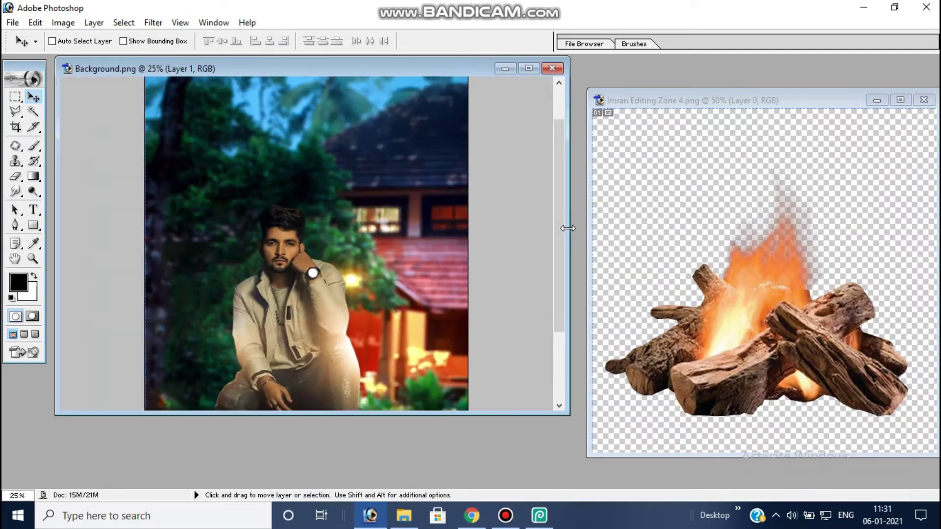
{"action": "left_click_drag", "start_coordinate": [382, 415], "coordinate": [375, 488]}
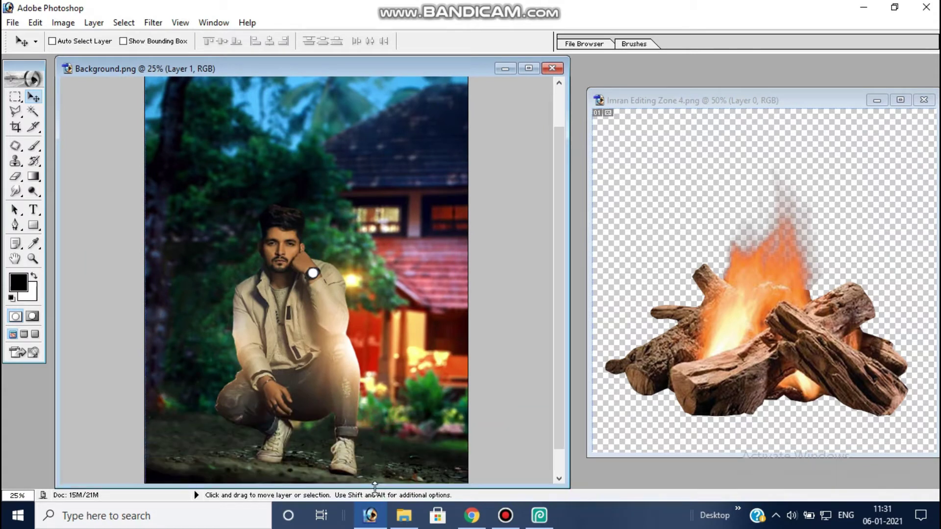
{"action": "left_click", "coordinate": [788, 360]}
{"action": "left_click_drag", "start_coordinate": [788, 359], "coordinate": [415, 418]}
{"action": "mouse_move", "coordinate": [298, 451]}
{"action": "left_mouse_down"}
{"action": "mouse_move", "coordinate": [304, 437]}
{"action": "mouse_move", "coordinate": [296, 440]}
{"action": "left_mouse_up"}
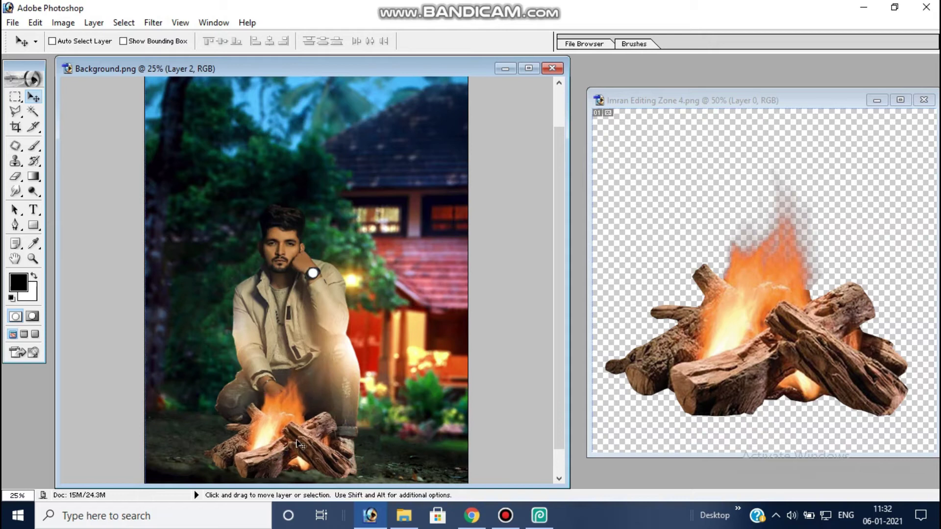
{"action": "left_click", "coordinate": [529, 68]}
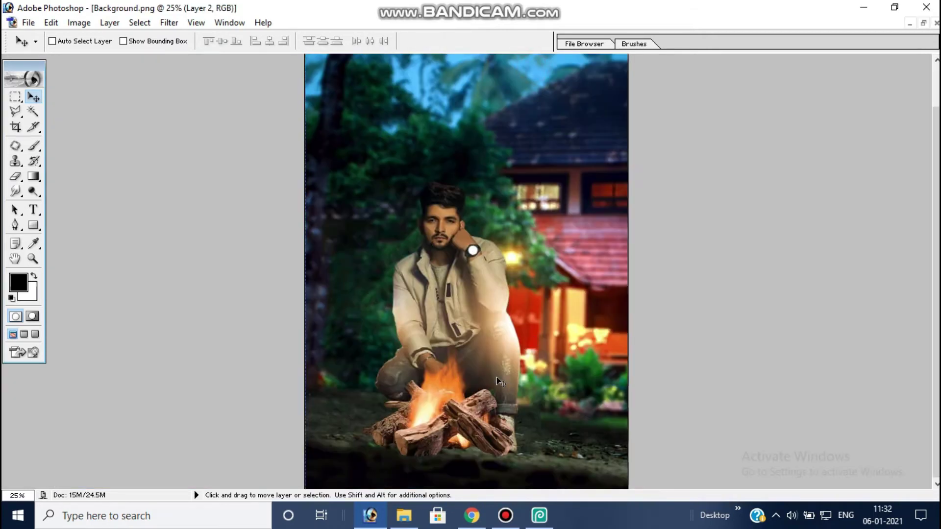
{"action": "key", "text": "ctrl+t"}
{"action": "left_click_drag", "start_coordinate": [513, 319], "coordinate": [549, 304]}
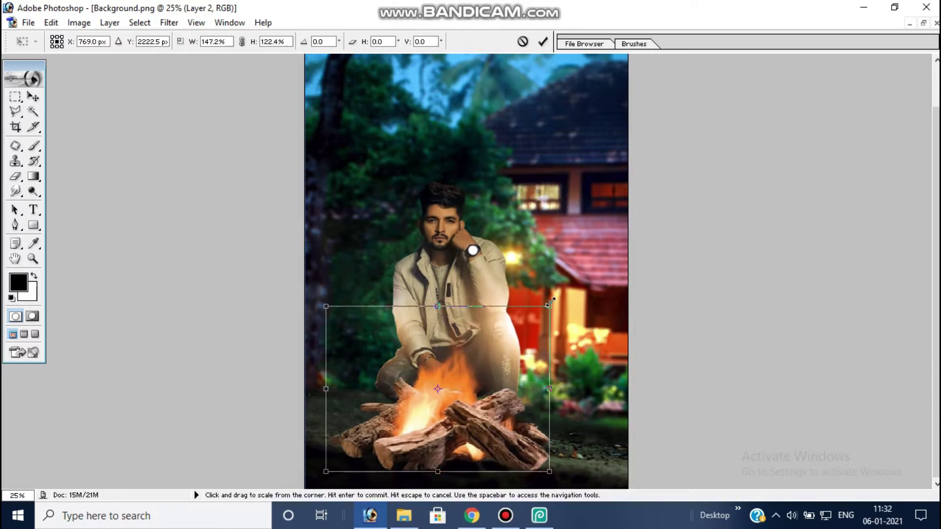
{"action": "key", "text": "Return"}
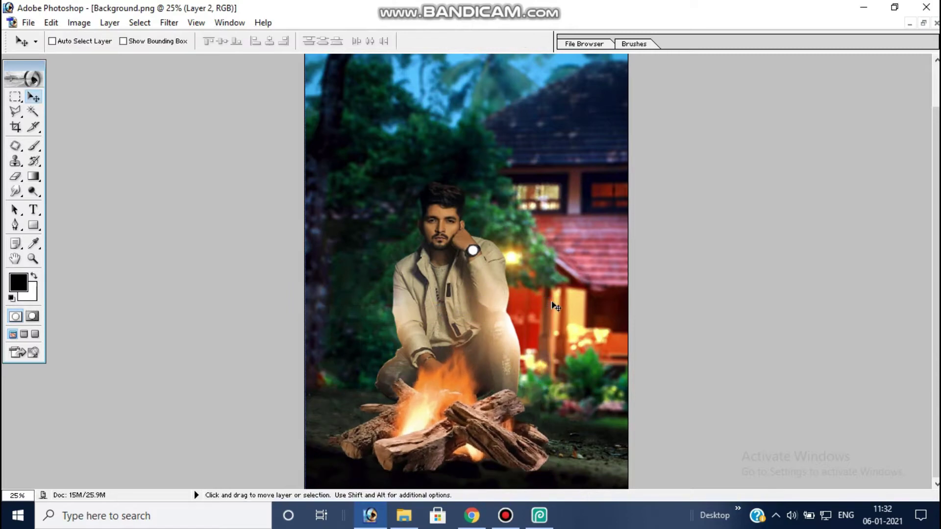
{"action": "key", "text": "ctrl+z"}
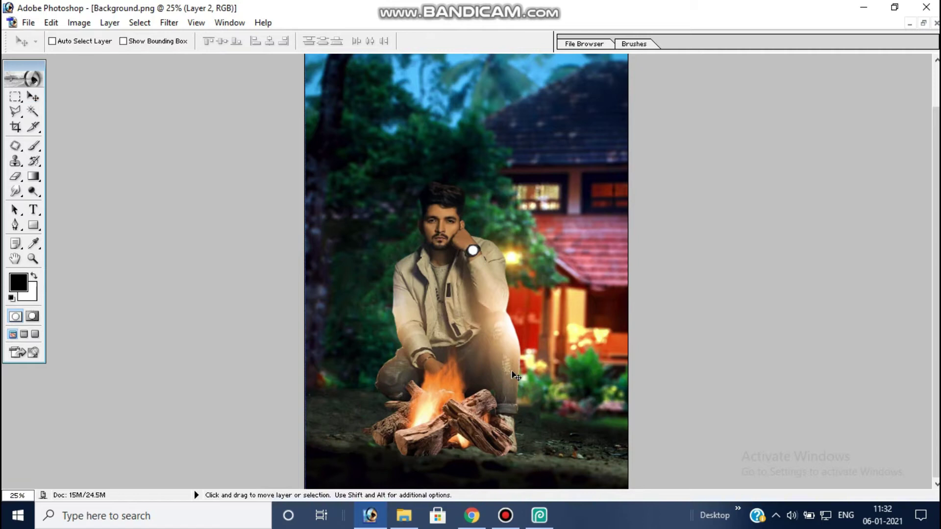
Enlarge the bonfire layer slightly with Free Transform.
{"action": "key", "text": "ctrl+t"}
{"action": "left_click_drag", "start_coordinate": [513, 322], "coordinate": [528, 309]}
{"action": "key", "text": "Return"}
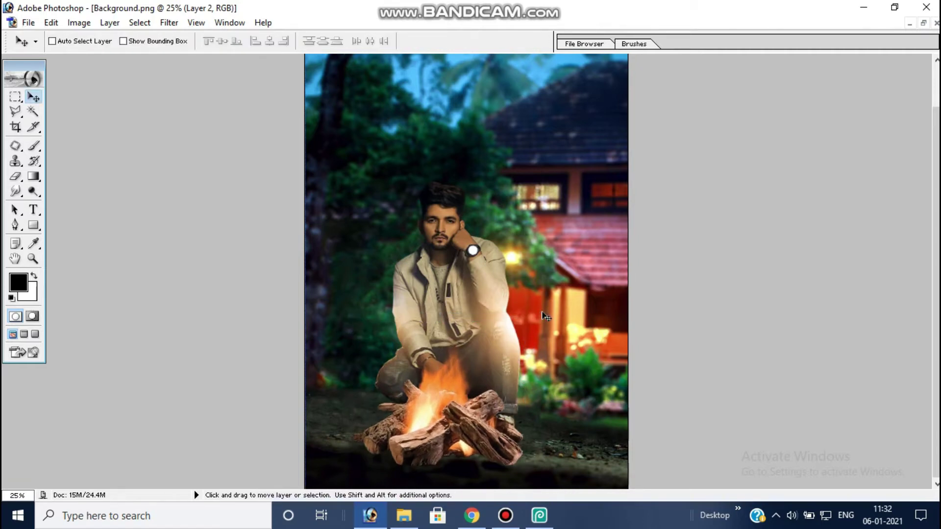
Nudge the bonfire slightly left and down so it sits on the ground before the man.
{"action": "key", "text": "shift+Left"}
{"action": "key", "text": "shift+Left"}
{"action": "key", "text": "shift+Left"}
{"action": "key", "text": "shift+Left"}
{"action": "key", "text": "shift+Left"}
{"action": "key", "text": "shift+Up"}
{"action": "key", "text": "shift+Up"}
{"action": "key", "text": "shift+Up"}
{"action": "key", "text": "shift+Up"}
{"action": "key", "text": "shift+Up"}
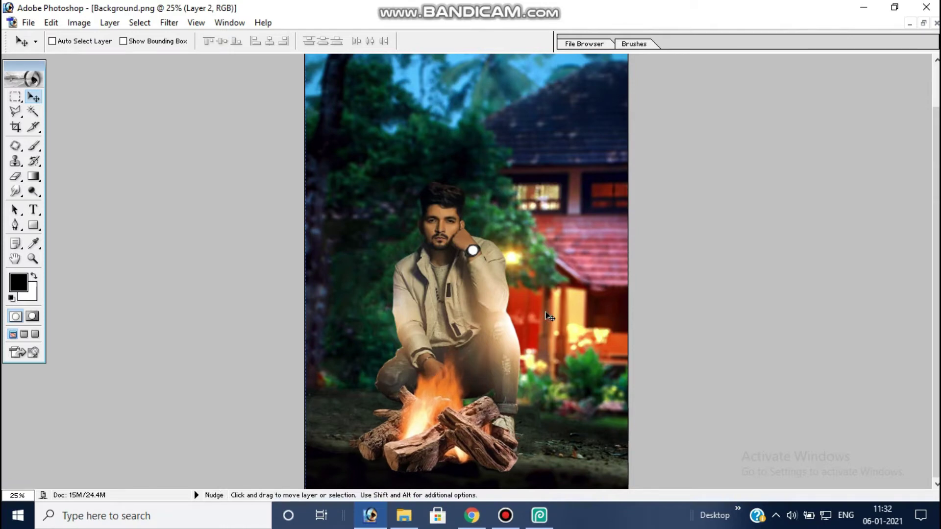
{"action": "key", "text": "Right"}
{"action": "key", "text": "Right"}
{"action": "key", "text": "Right"}
{"action": "key", "text": "Right"}
{"action": "key", "text": "Right"}
{"action": "key", "text": "Down"}
{"action": "key", "text": "Down"}
{"action": "key", "text": "Down"}
{"action": "key", "text": "Down"}
{"action": "key", "text": "Down"}
{"action": "key", "text": "Down"}
{"action": "key", "text": "Down"}
{"action": "key", "text": "Down"}
{"action": "key", "text": "Down"}
{"action": "key", "text": "Down"}
{"action": "key", "text": "Down"}
{"action": "key", "text": "Down"}
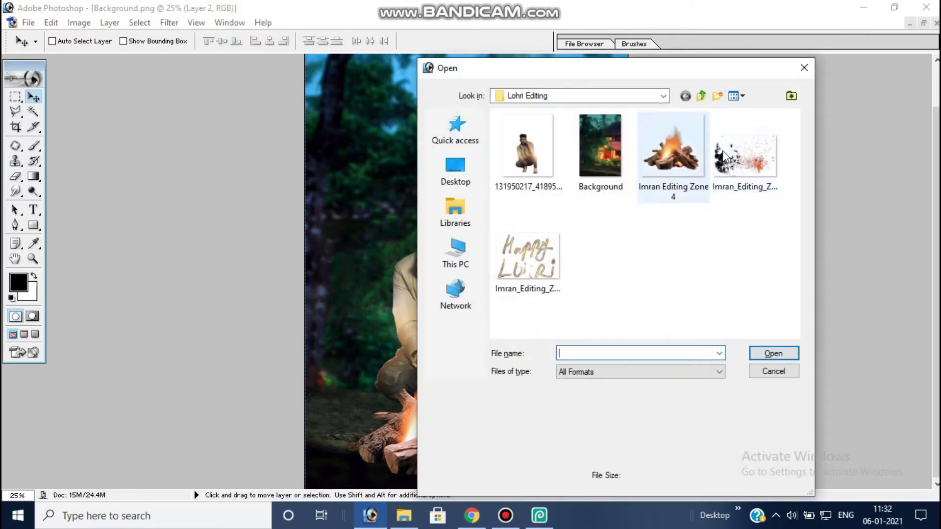
Open the sparks image Imran_Editing_Zone_1-removebg-preview and close the bonfire's source document.
{"action": "left_click", "coordinate": [725, 150]}
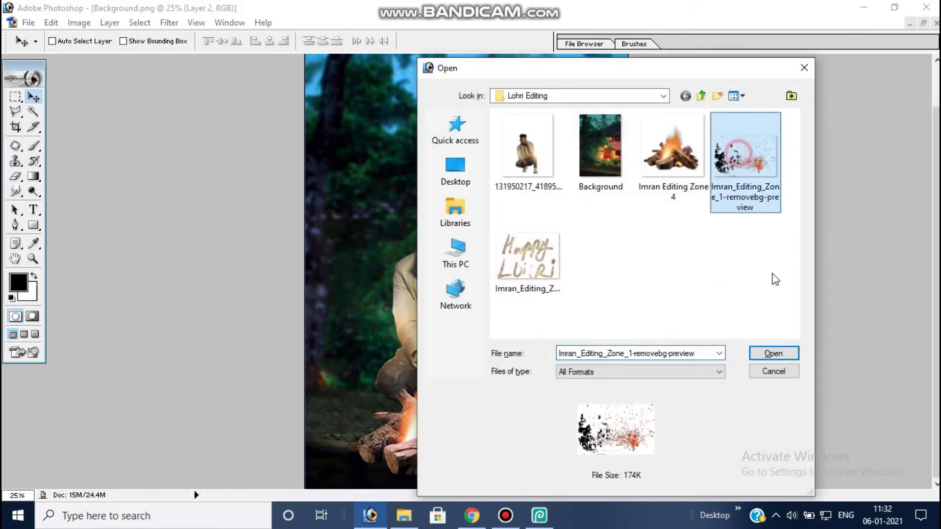
{"action": "left_click", "coordinate": [772, 354]}
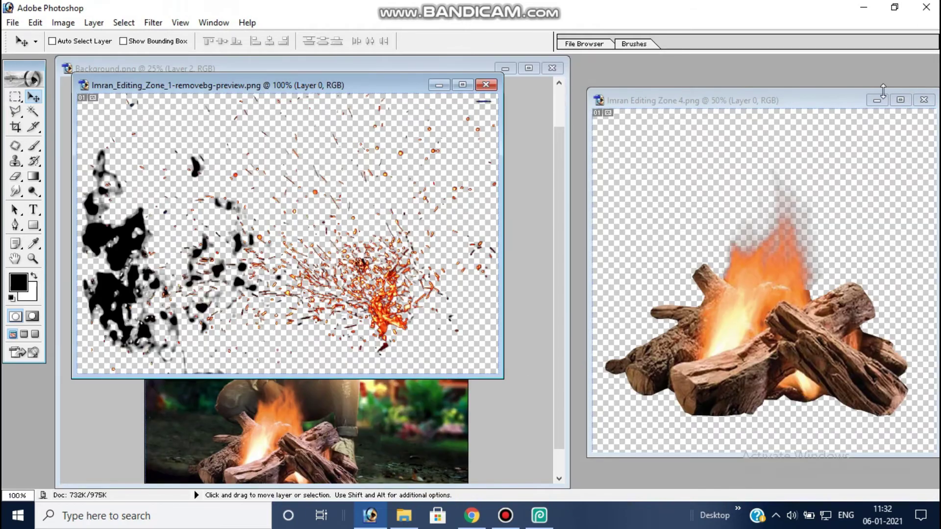
{"action": "left_click", "coordinate": [924, 99]}
Move the sparks document beside the Background document and copy the sparks onto the ground at the base of the composite.
{"action": "left_click_drag", "start_coordinate": [343, 85], "coordinate": [839, 194]}
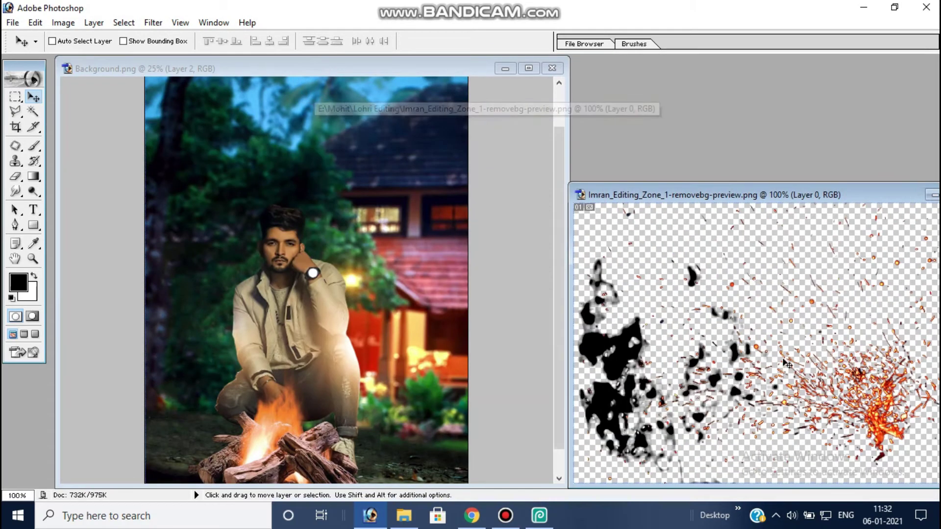
{"action": "left_click_drag", "start_coordinate": [787, 363], "coordinate": [550, 444]}
Stretch the sparks layer with Free Transform to about 387.4% width and 257.1% height so it covers the foreground.
{"action": "key", "text": "ctrl+t"}
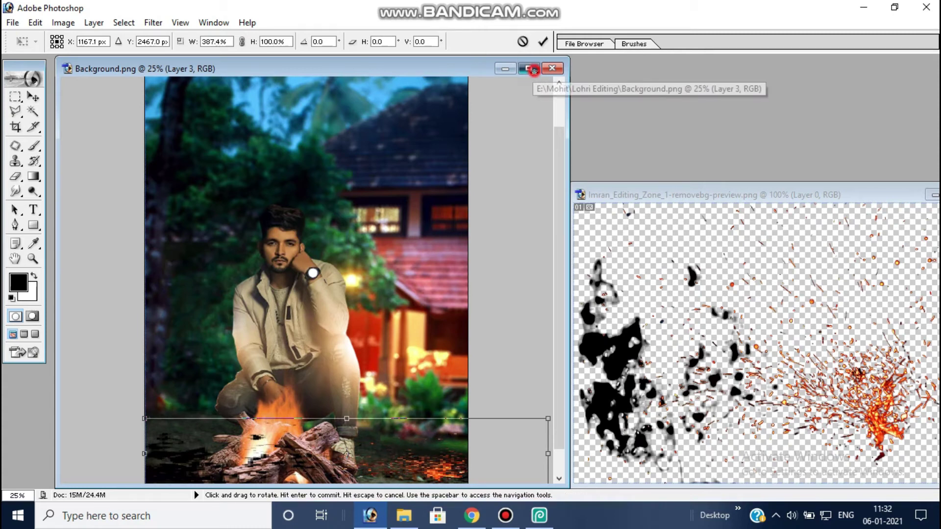
{"action": "left_click", "coordinate": [533, 69]}
{"action": "key", "text": "ctrl+minus"}
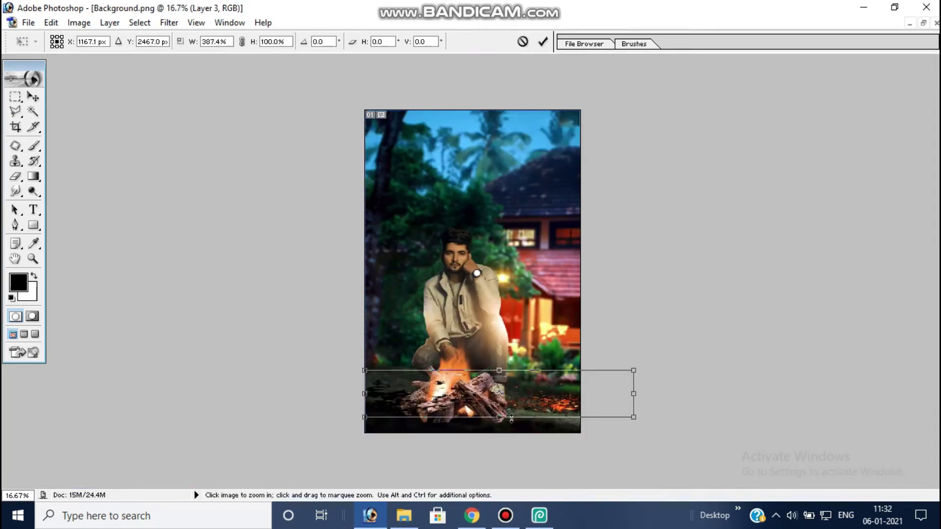
{"action": "left_click_drag", "start_coordinate": [498, 419], "coordinate": [484, 492]}
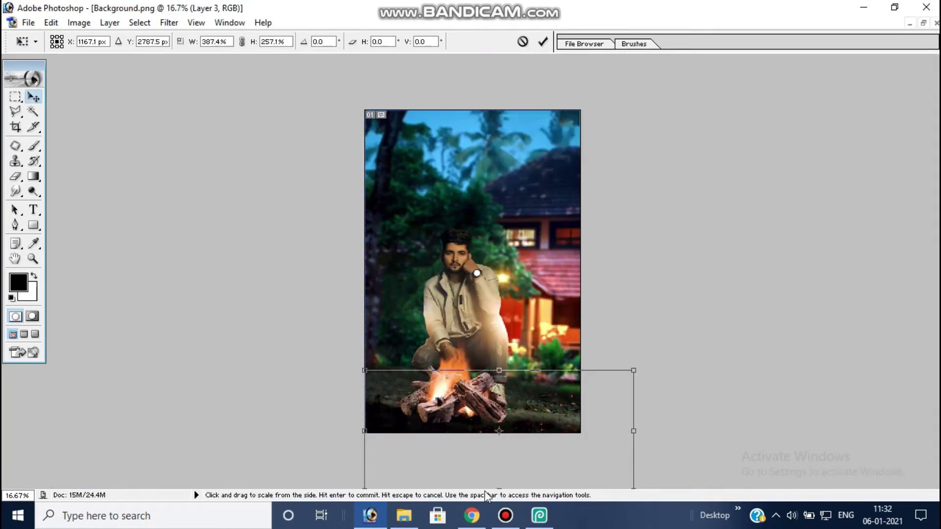
{"action": "key", "text": "Return"}
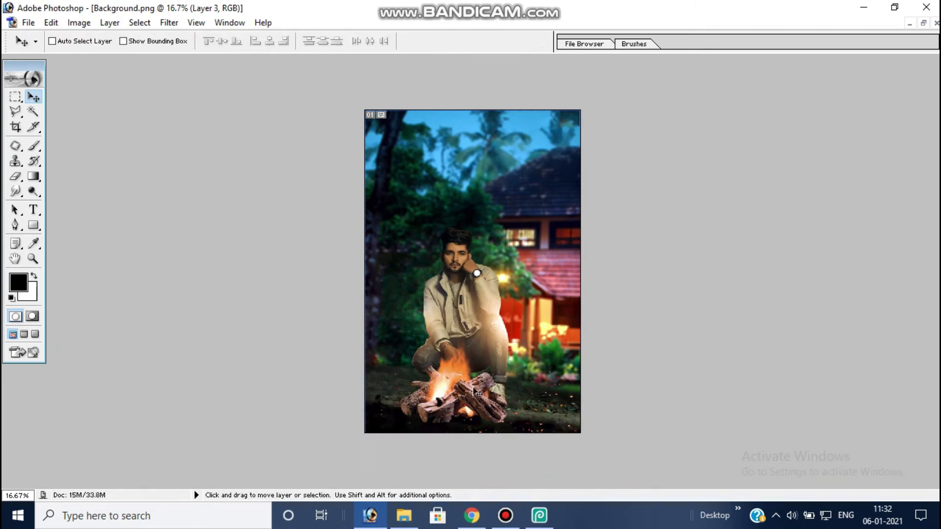
Select the bonfire layer and shrink it slightly around its centre with Free Transform.
{"action": "right_click", "coordinate": [492, 398]}
{"action": "left_click", "coordinate": [499, 405]}
{"action": "key", "text": "ctrl+t"}
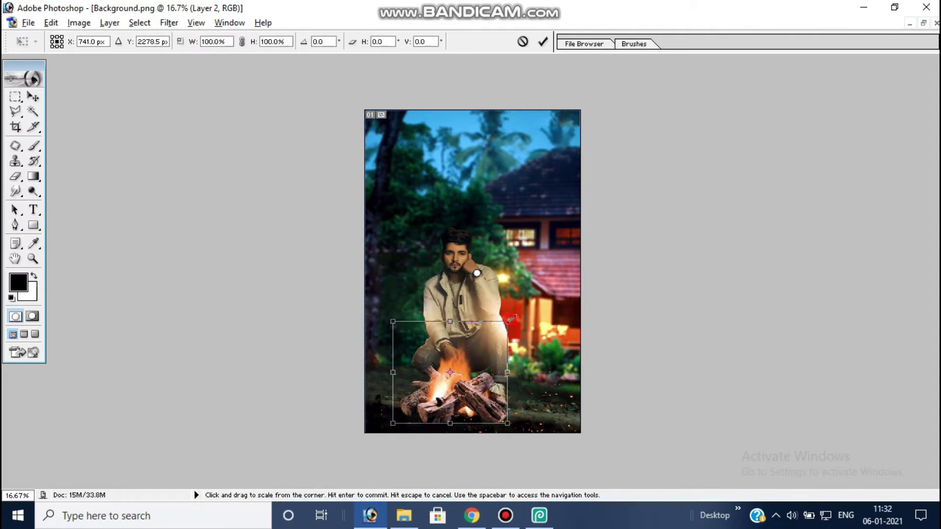
{"action": "left_click_drag", "start_coordinate": [507, 321], "coordinate": [501, 324]}
{"action": "key", "text": "Return"}
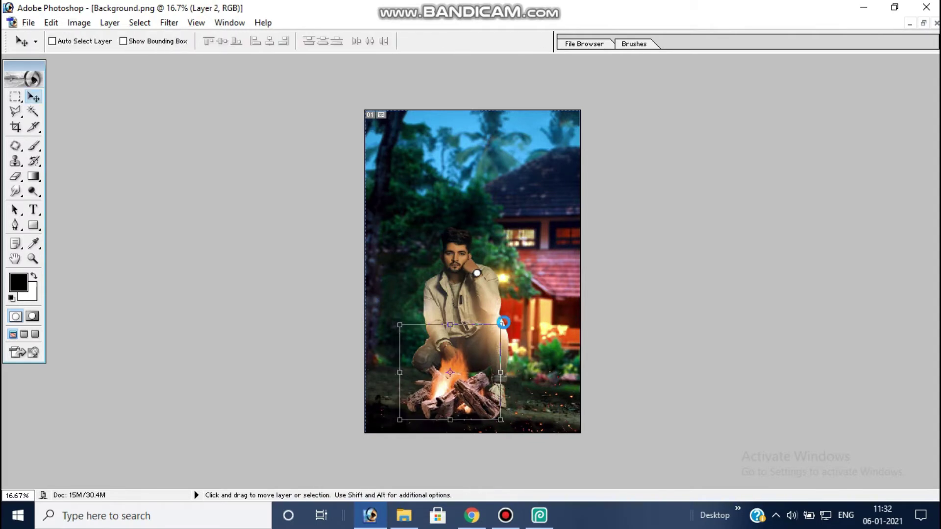
Nudge the bonfire layer slightly to the right in front of the man's feet.
{"action": "key", "text": "shift+Right"}
{"action": "key", "text": "shift+Right"}
{"action": "key", "text": "shift+Right"}
{"action": "key", "text": "shift+Right"}
{"action": "key", "text": "shift+Right"}
{"action": "key", "text": "shift+Right"}
{"action": "key", "text": "shift+Right"}
{"action": "key", "text": "shift+Right"}
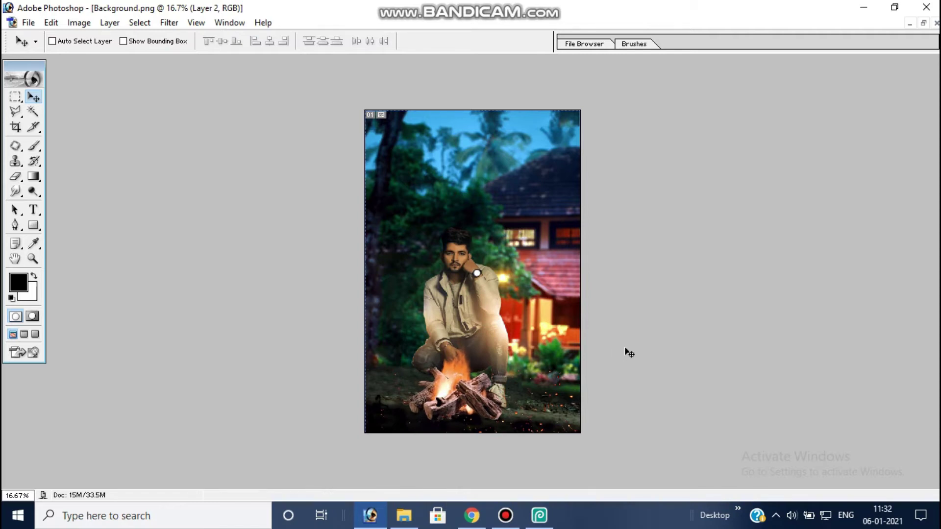
{"action": "key", "text": "shift+Right"}
{"action": "key", "text": "shift+Right"}
{"action": "key", "text": "shift+Right"}
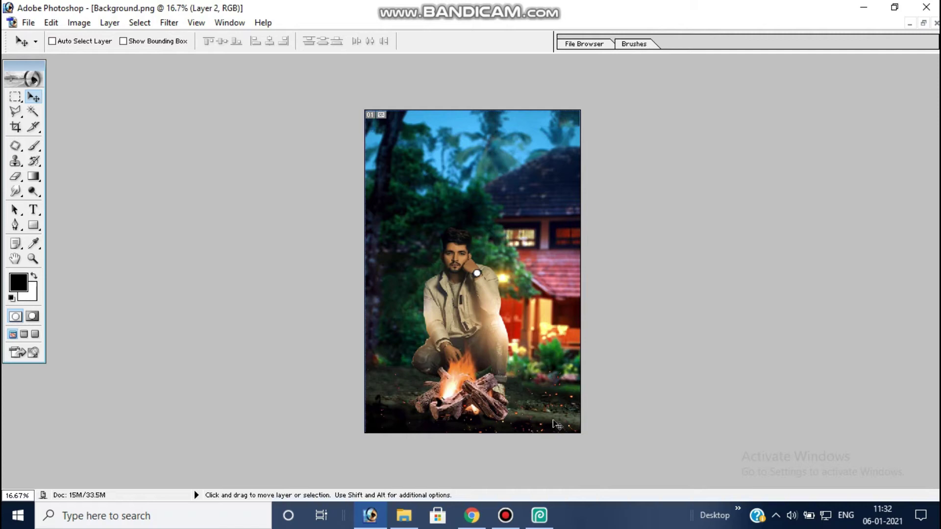
{"action": "right_click", "coordinate": [564, 409]}
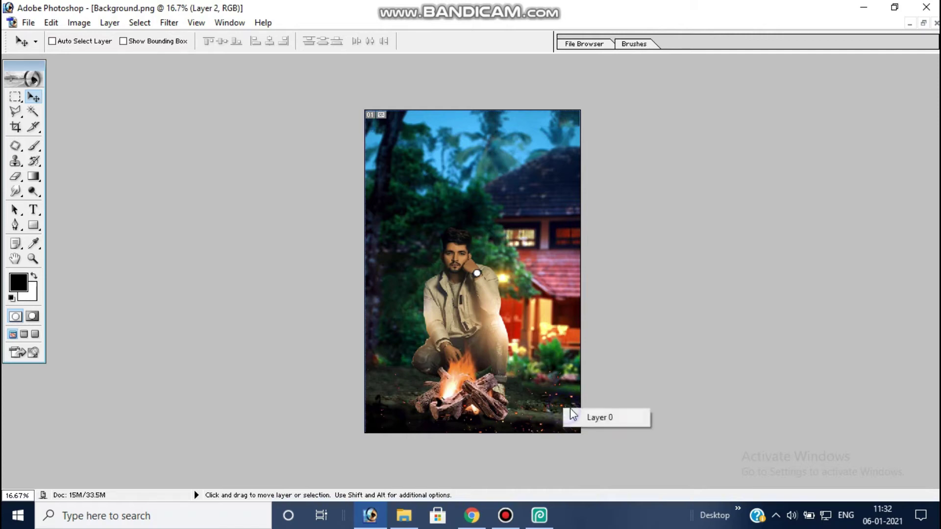
{"action": "left_click", "coordinate": [584, 417]}
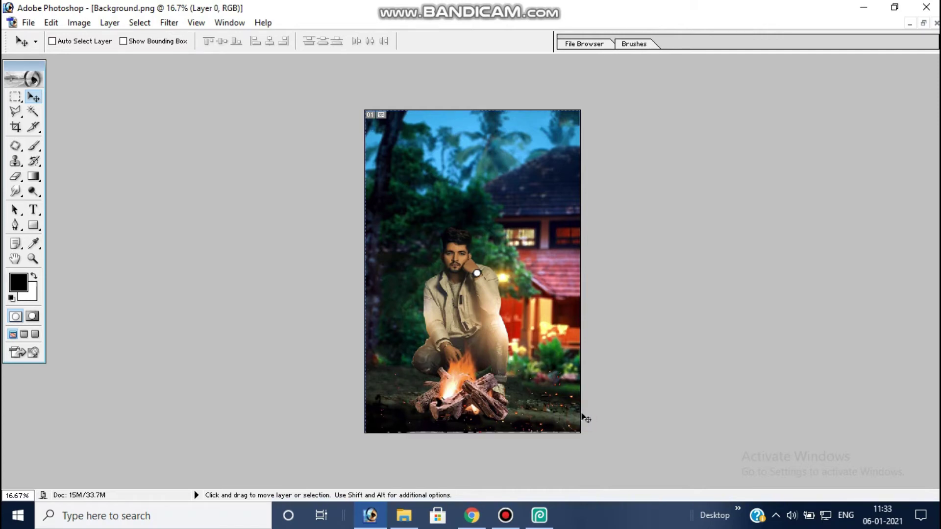
{"action": "key", "text": "Down"}
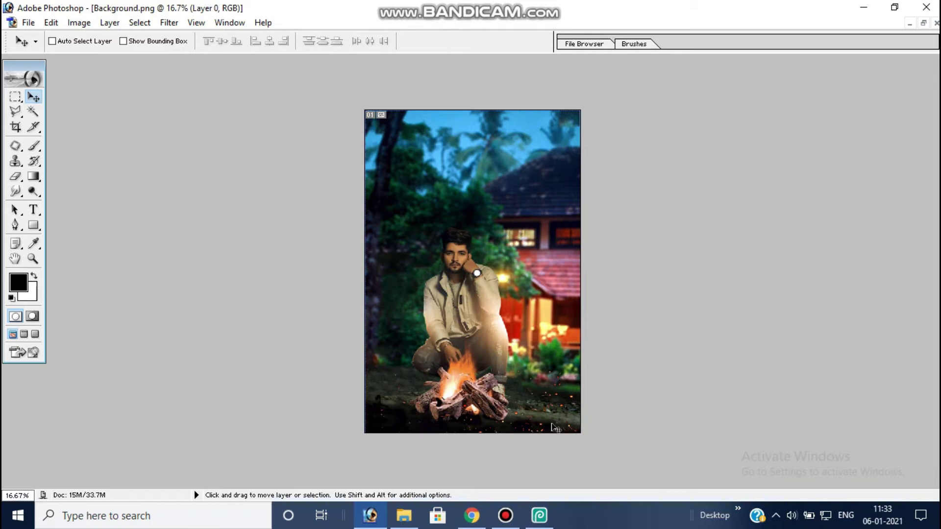
Select the sparks layer, Layer 3, and open the greeting text image Imran_Editing_Zone_3-removebg-preview.
{"action": "right_click", "coordinate": [480, 434]}
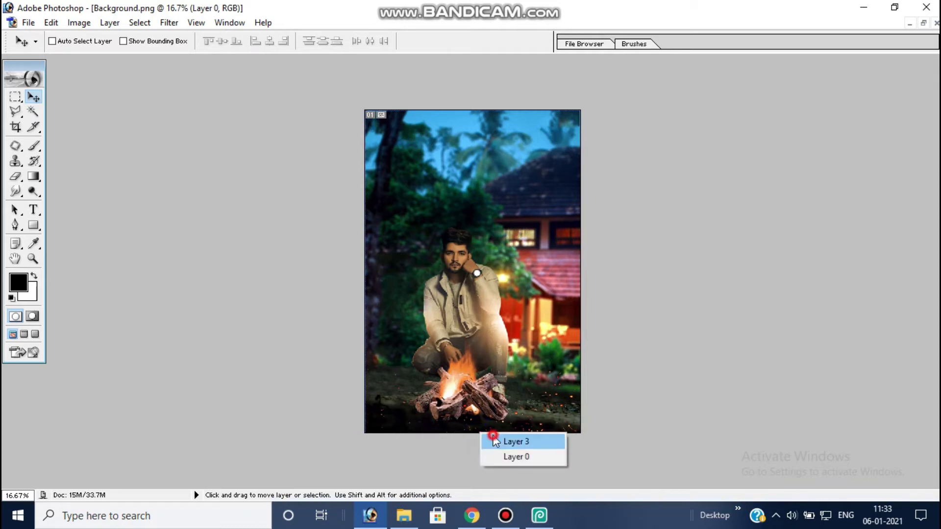
{"action": "left_click", "coordinate": [494, 439]}
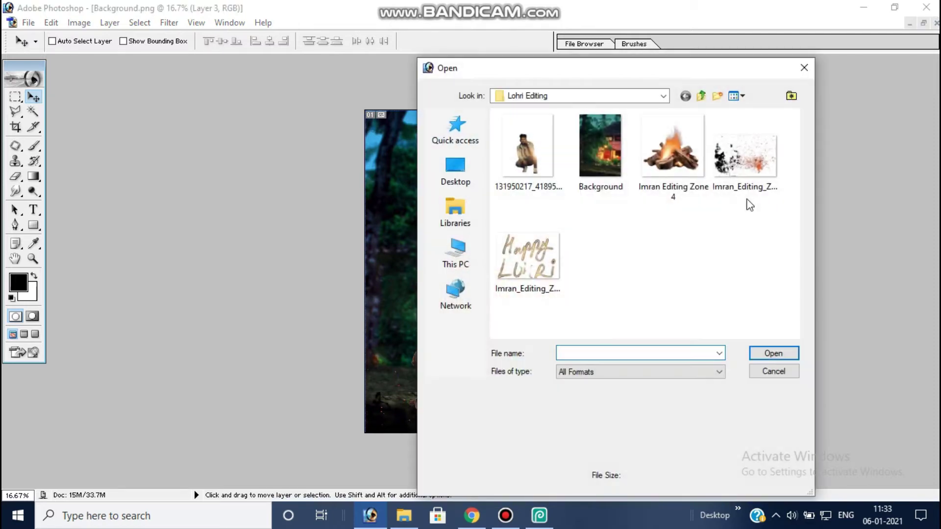
{"action": "left_click", "coordinate": [519, 275]}
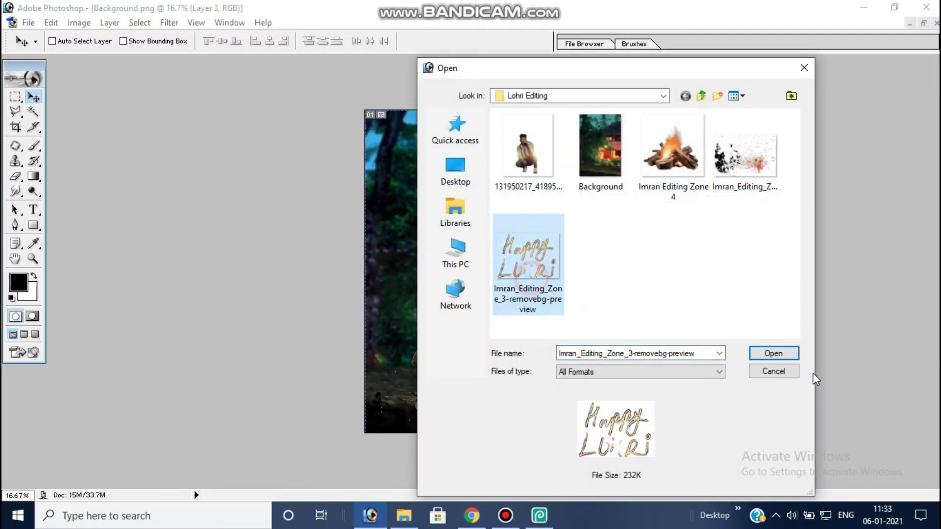
{"action": "left_click", "coordinate": [773, 353]}
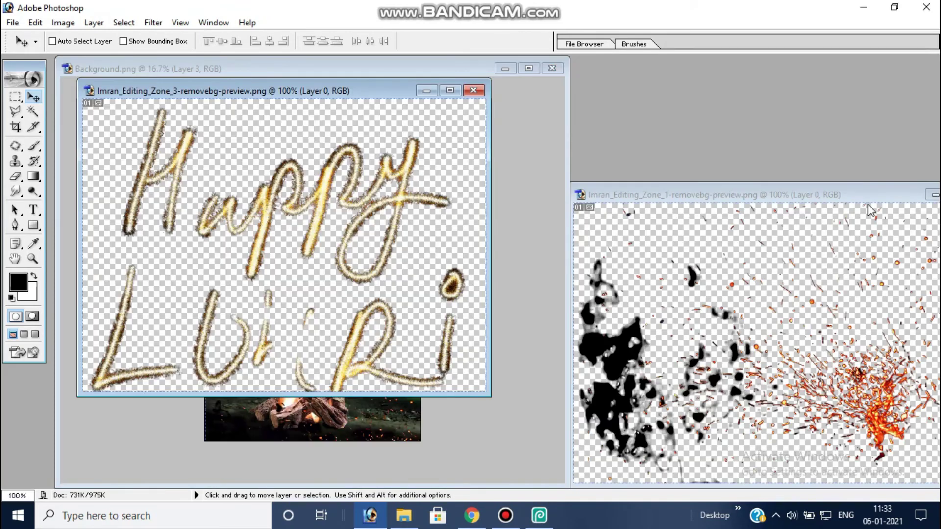
Close the sparks' source document and copy the Happy Lohri text onto the sky in the Background document.
{"action": "left_click_drag", "start_coordinate": [857, 195], "coordinate": [701, 252]}
{"action": "left_click", "coordinate": [827, 254]}
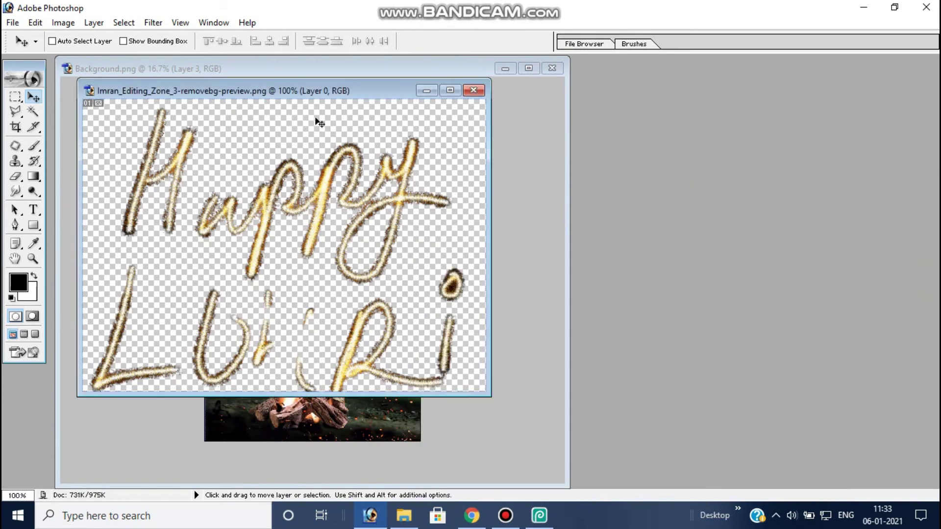
{"action": "left_click_drag", "start_coordinate": [318, 90], "coordinate": [918, 138]}
{"action": "left_click_drag", "start_coordinate": [894, 273], "coordinate": [313, 154]}
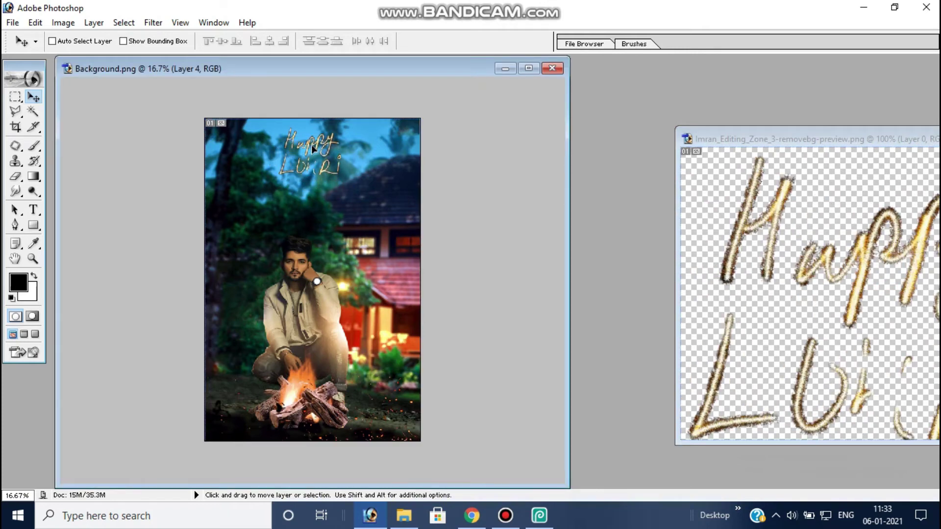
Enlarge the Happy Lohri text proportionally to about 150.6% with Free Transform and maximize the Background document.
{"action": "key", "text": "ctrl+t"}
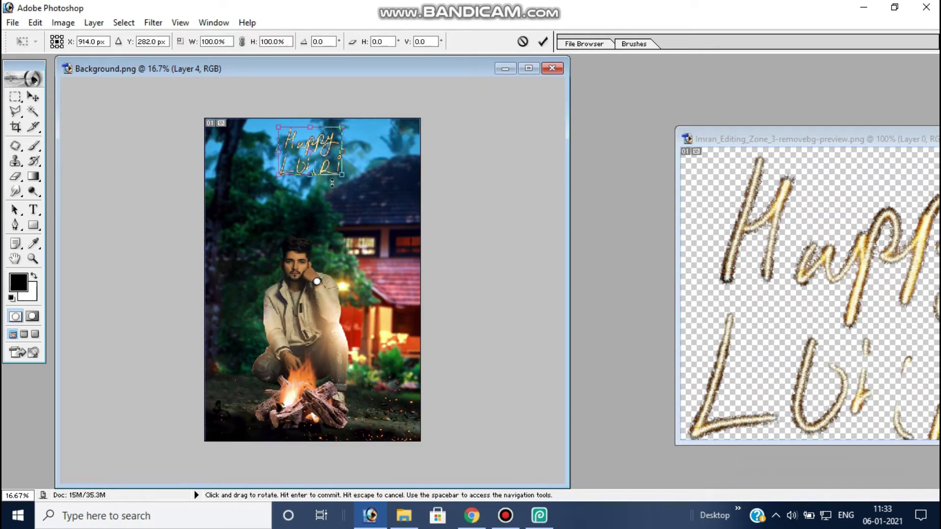
{"action": "left_click_drag", "start_coordinate": [342, 176], "coordinate": [362, 189]}
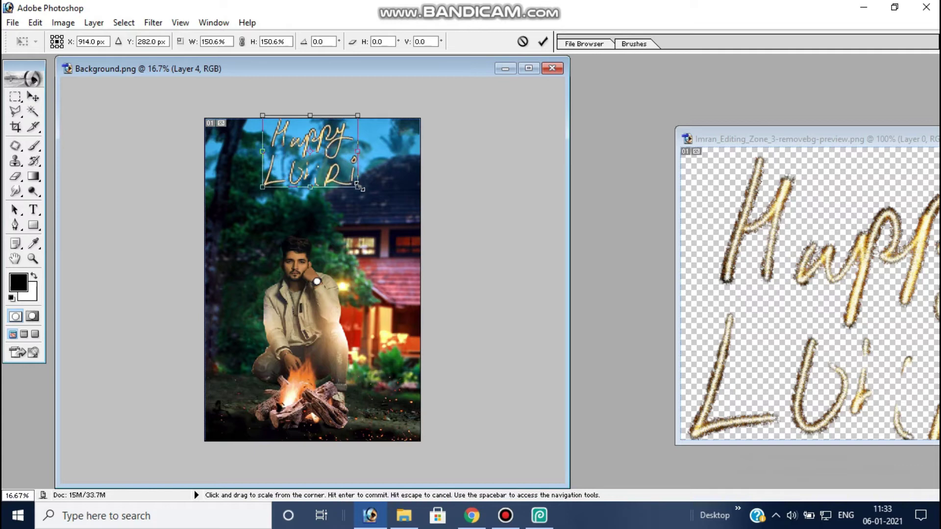
{"action": "key", "text": "Return"}
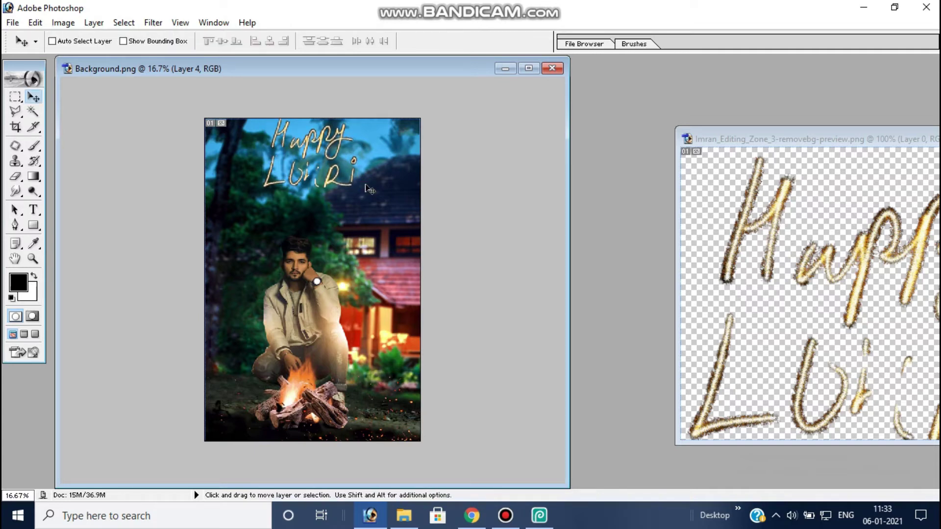
{"action": "left_click", "coordinate": [529, 69]}
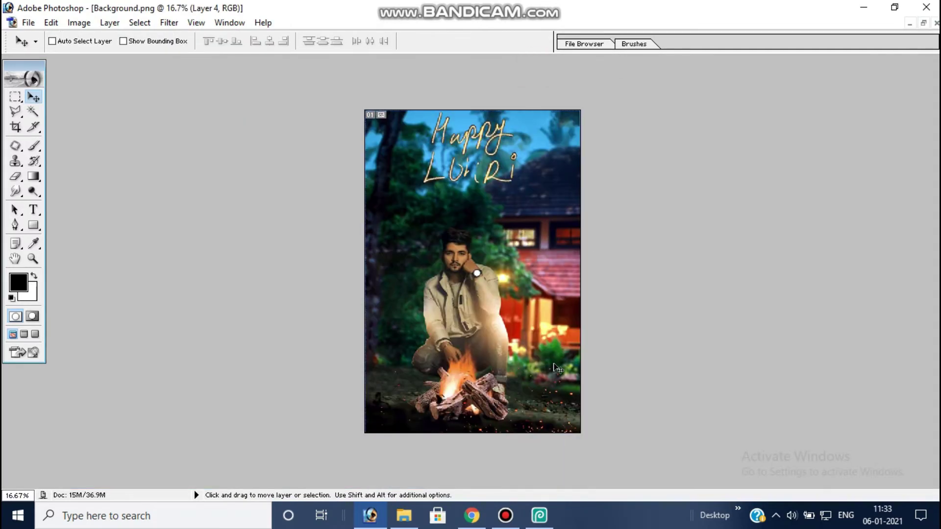
Save a JPEG copy of the composite named 1 in the Lohri Editing folder.
{"action": "key", "text": "ctrl+shift+s"}
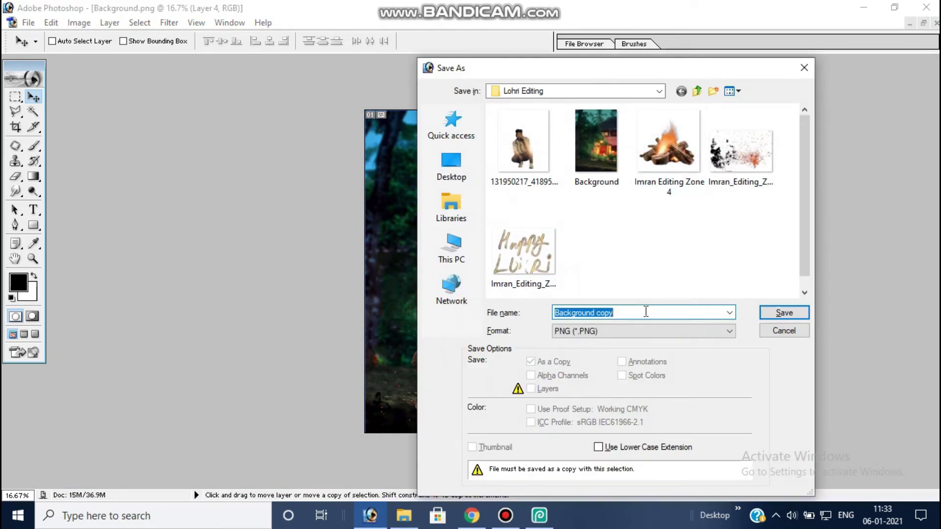
{"action": "left_click", "coordinate": [655, 330]}
{"action": "key", "text": "Up"}
{"action": "key", "text": "Up"}
{"action": "key", "text": "Up"}
{"action": "key", "text": "Up"}
{"action": "key", "text": "Up"}
{"action": "key", "text": "Up"}
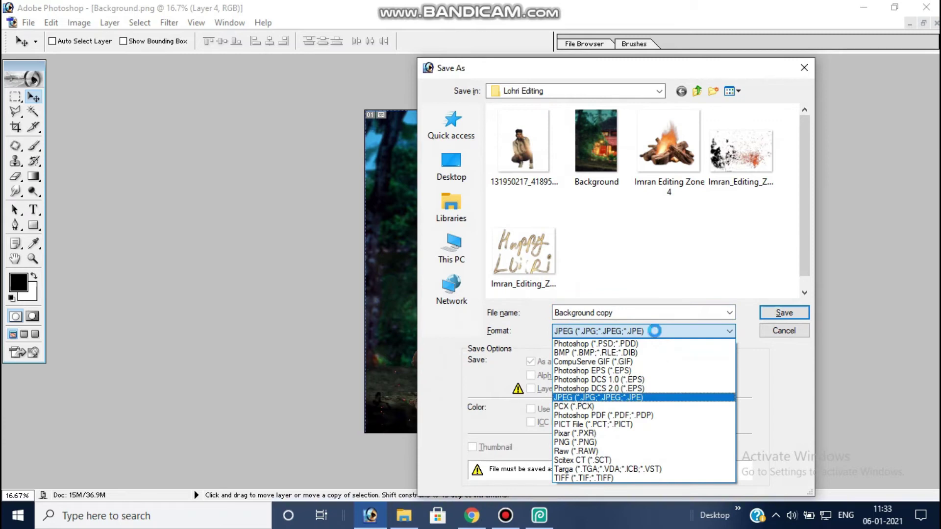
{"action": "key", "text": "Return"}
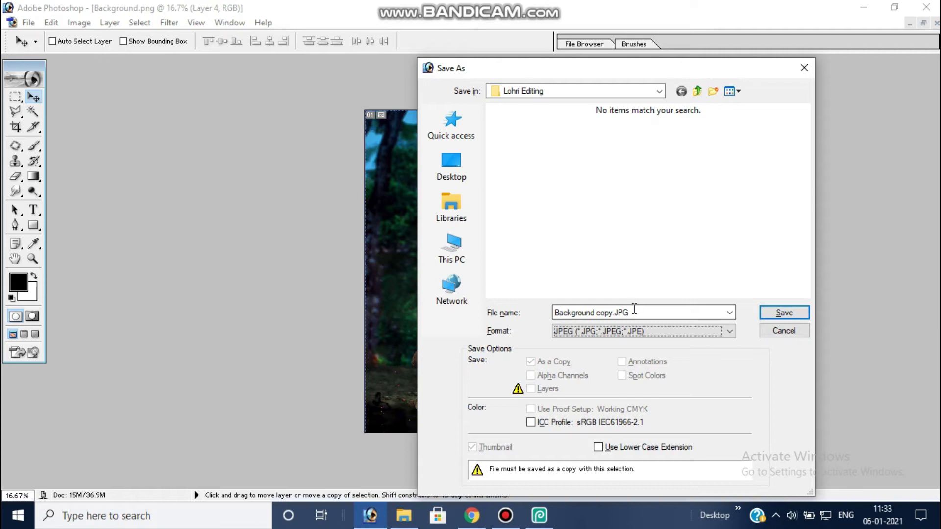
{"action": "left_click", "coordinate": [639, 318]}
{"action": "type", "text": "1"}
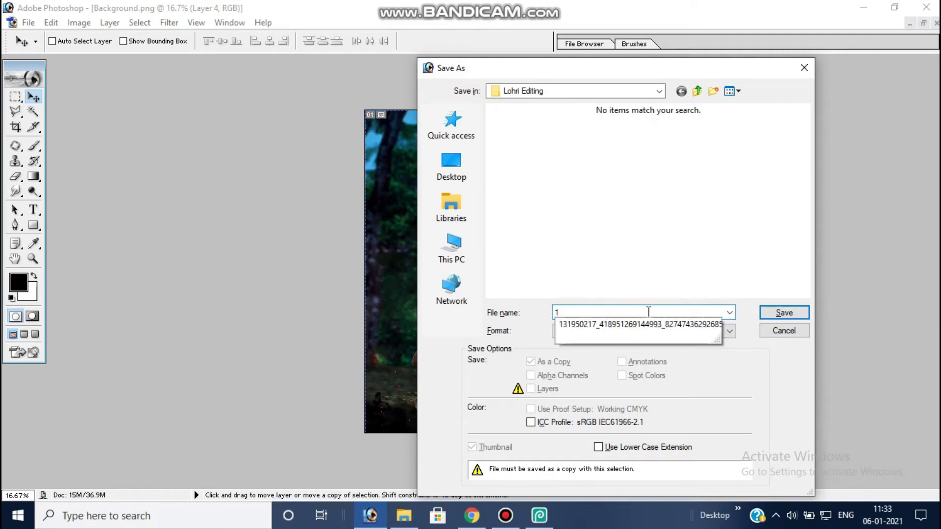
{"action": "key", "text": "Return"}
{"action": "key", "text": "Return"}
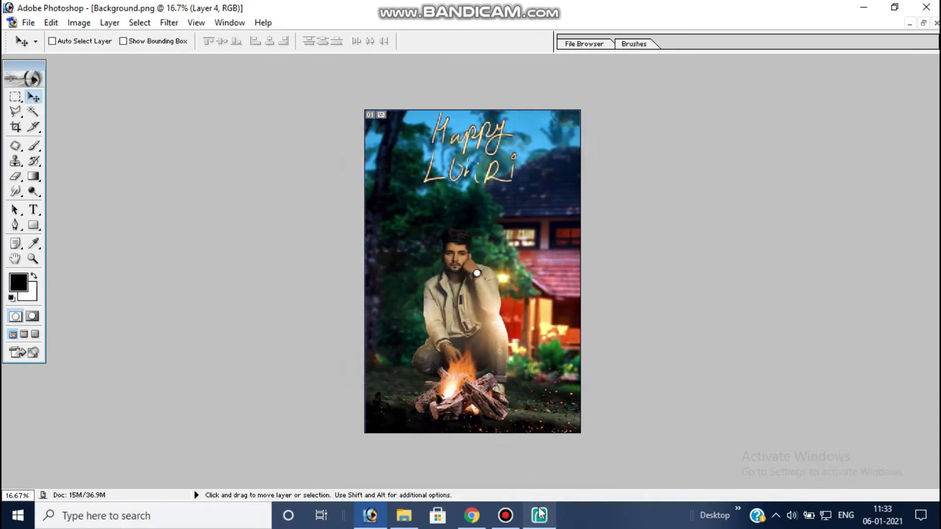
Switch to Photopea and open image 1 from the Lohri Editing folder on drive E.
{"action": "left_click", "coordinate": [540, 514]}
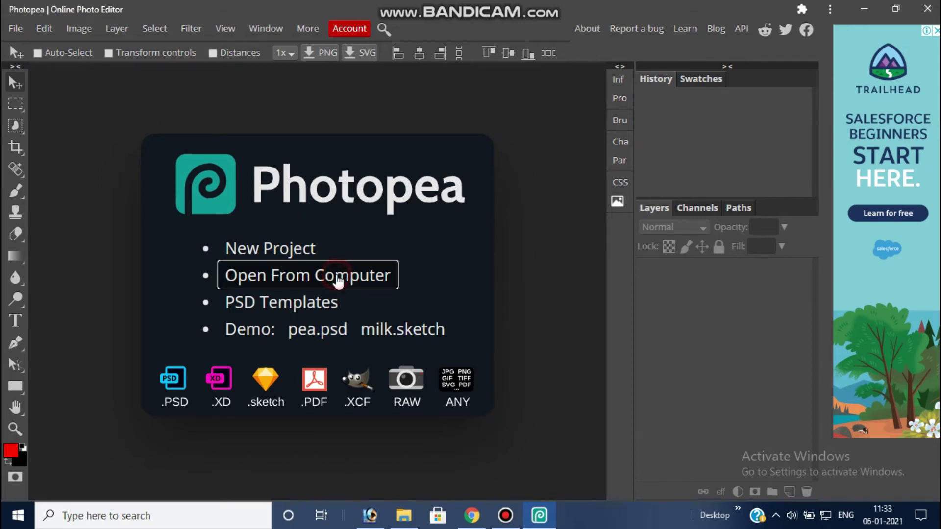
{"action": "left_click", "coordinate": [341, 277]}
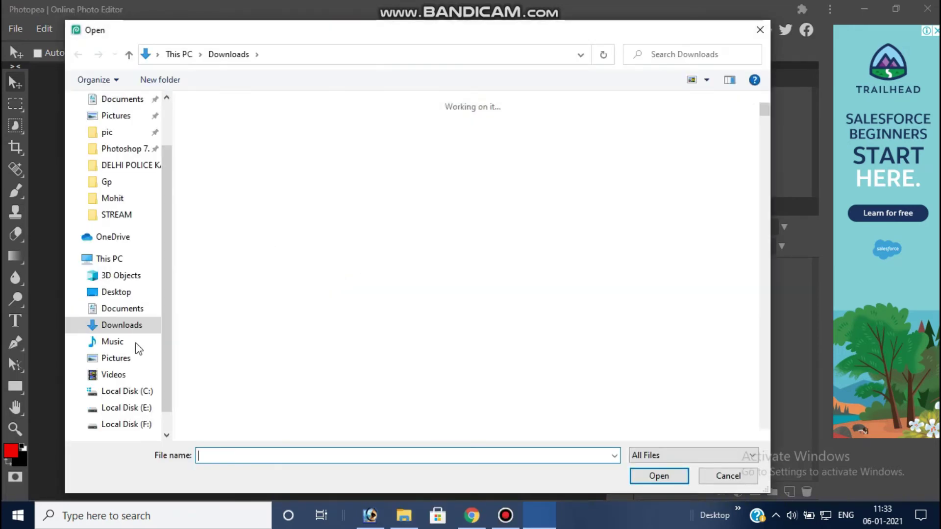
{"action": "left_click", "coordinate": [125, 408]}
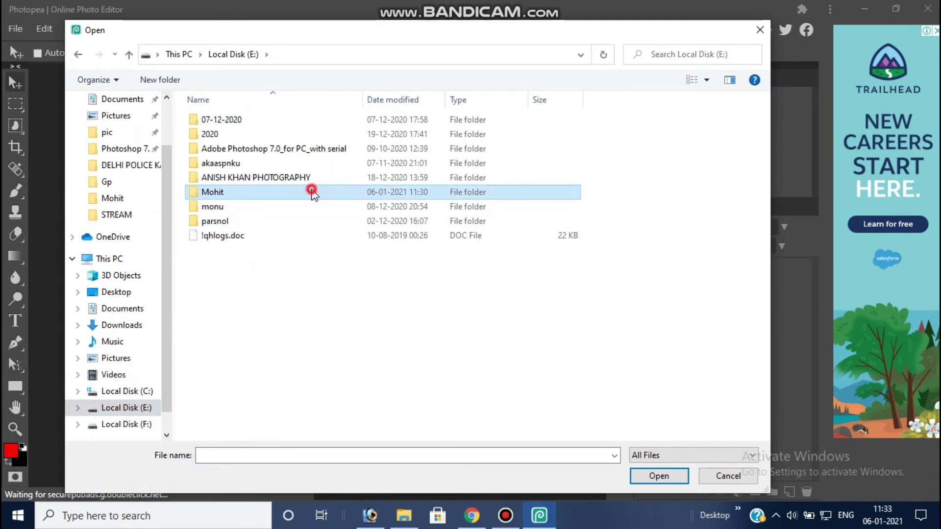
{"action": "double_click", "coordinate": [311, 192]}
{"action": "double_click", "coordinate": [216, 147]}
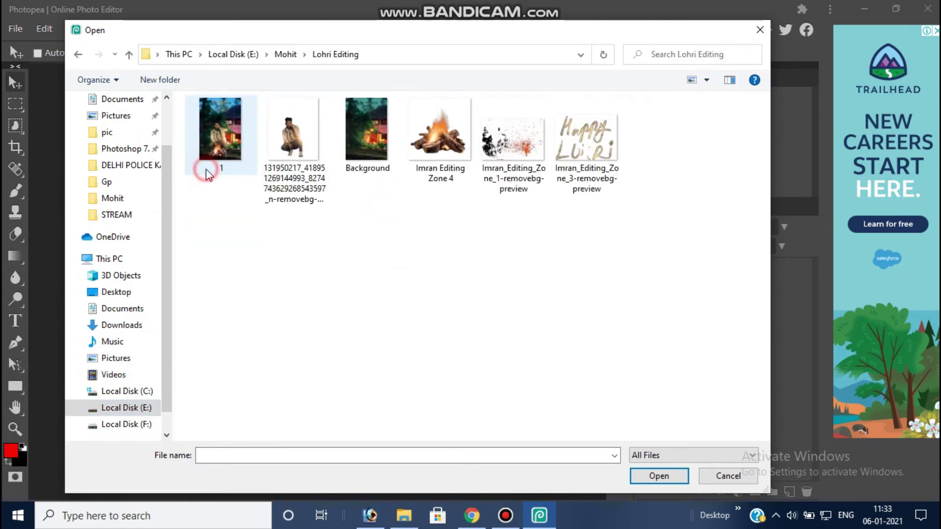
{"action": "left_click", "coordinate": [227, 143]}
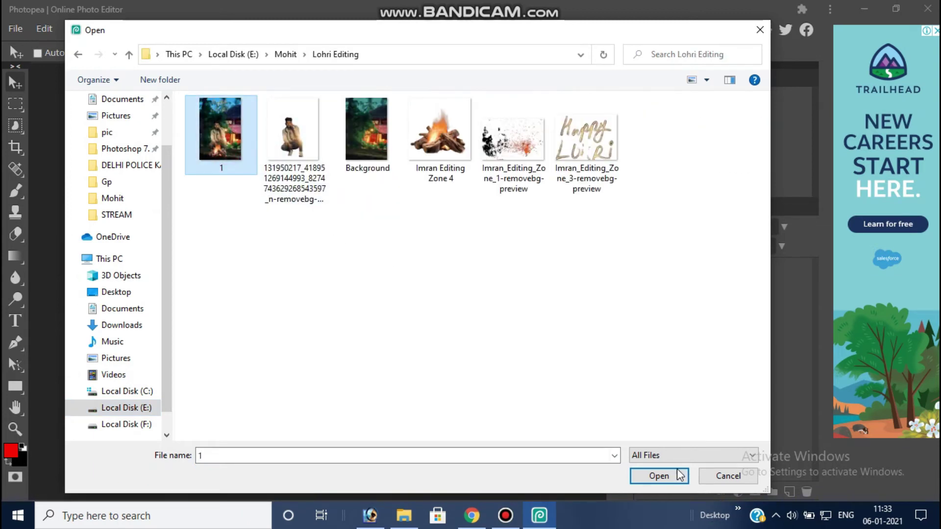
{"action": "left_click", "coordinate": [682, 475]}
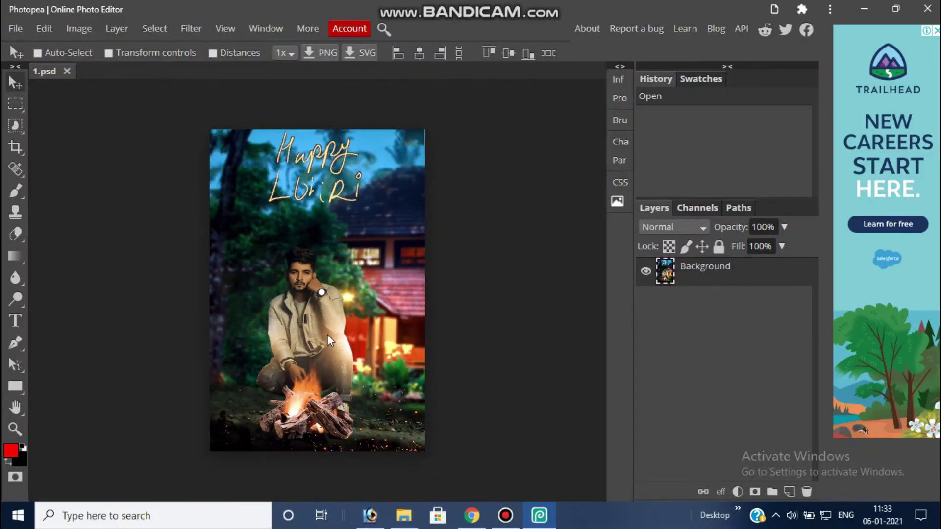
Add a Brightness/Contrast adjustment layer above the Background with brightness 18 and contrast 19.
{"action": "scroll", "coordinate": [294, 305], "scroll_direction": "up", "scroll_amount": 2}
{"action": "left_click_drag", "start_coordinate": [353, 206], "coordinate": [362, 186]}
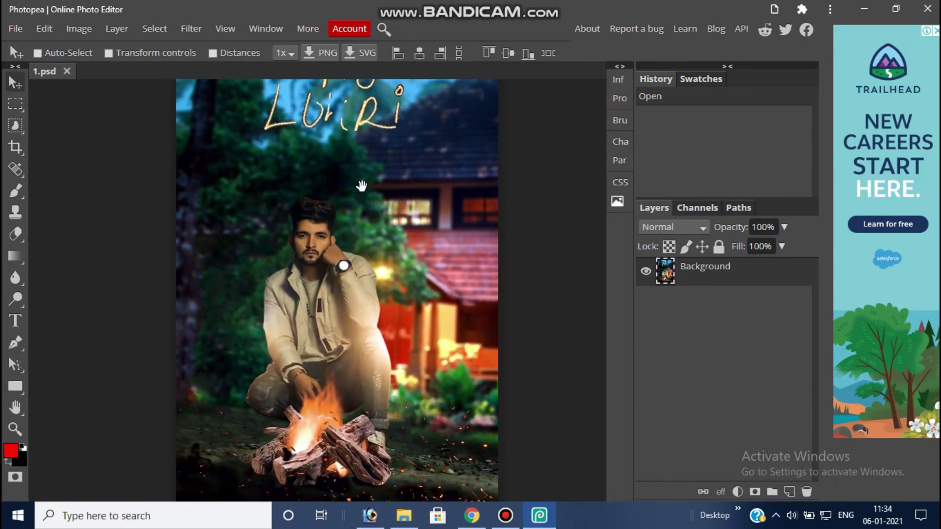
{"action": "left_click", "coordinate": [739, 490]}
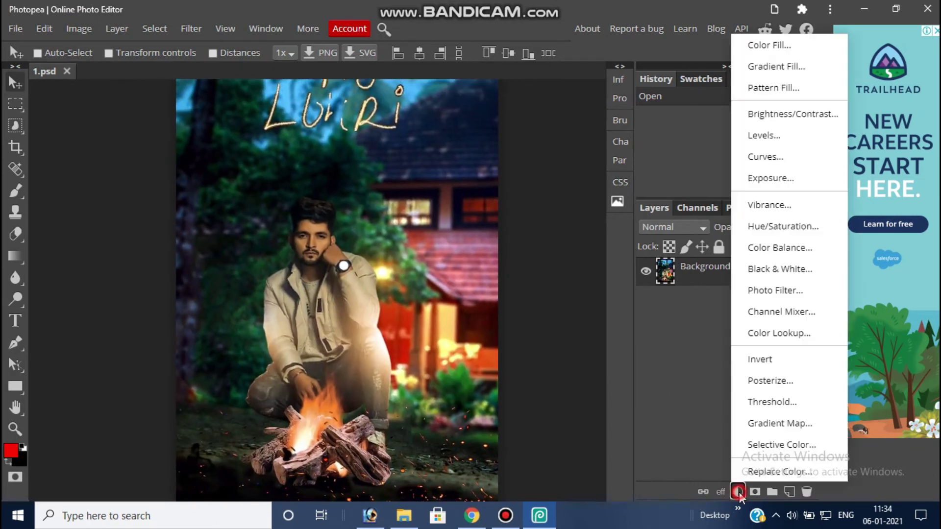
{"action": "left_click_drag", "start_coordinate": [498, 172], "coordinate": [510, 171]}
{"action": "left_click_drag", "start_coordinate": [508, 213], "coordinate": [516, 213]}
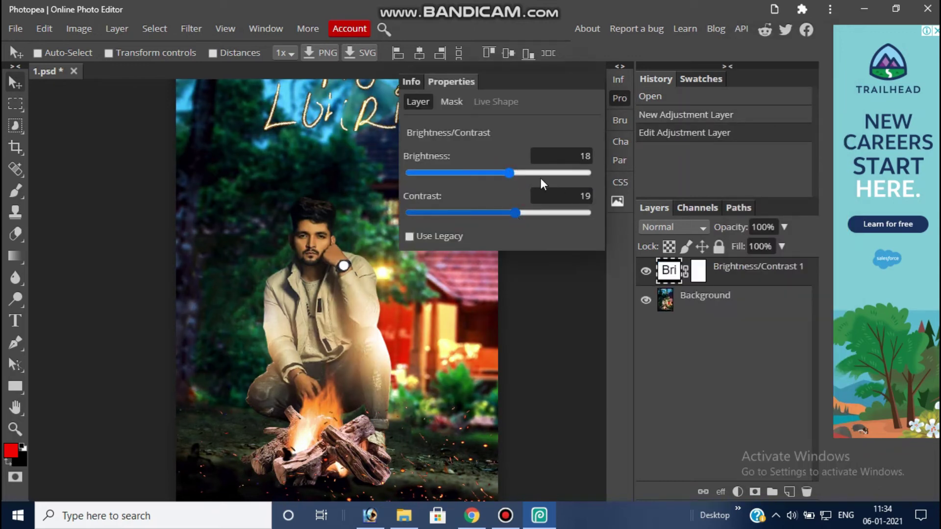
{"action": "left_click", "coordinate": [621, 100]}
Add a Levels adjustment layer and lower the RGB channel's input white point to 242.
{"action": "left_click", "coordinate": [738, 492]}
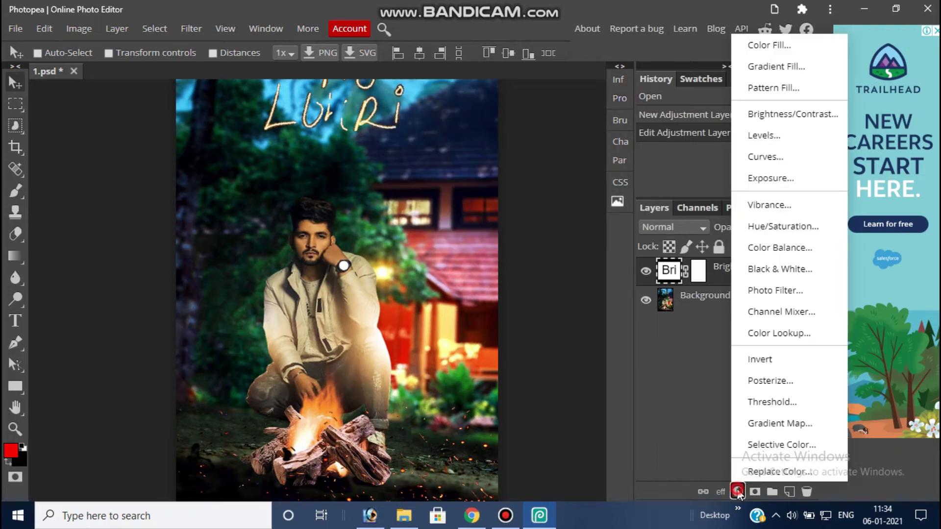
{"action": "left_click", "coordinate": [772, 137]}
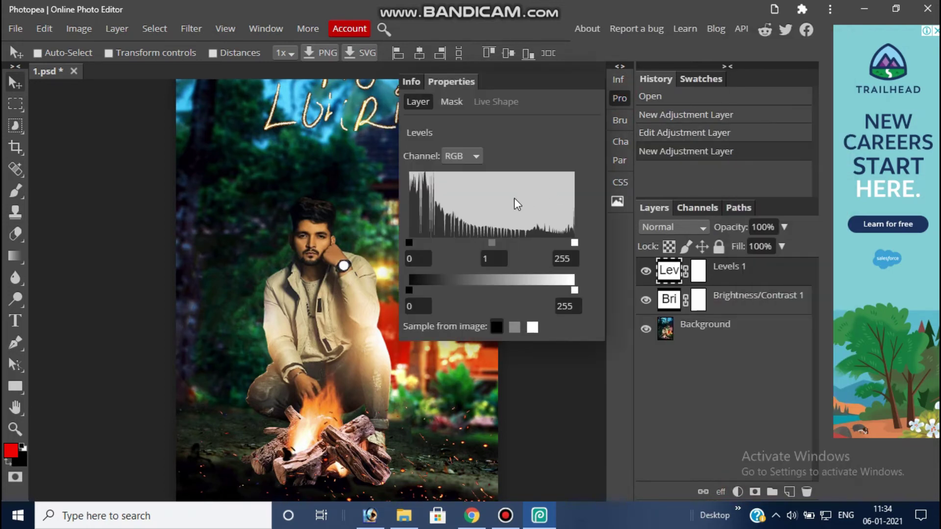
{"action": "left_click", "coordinate": [413, 241]}
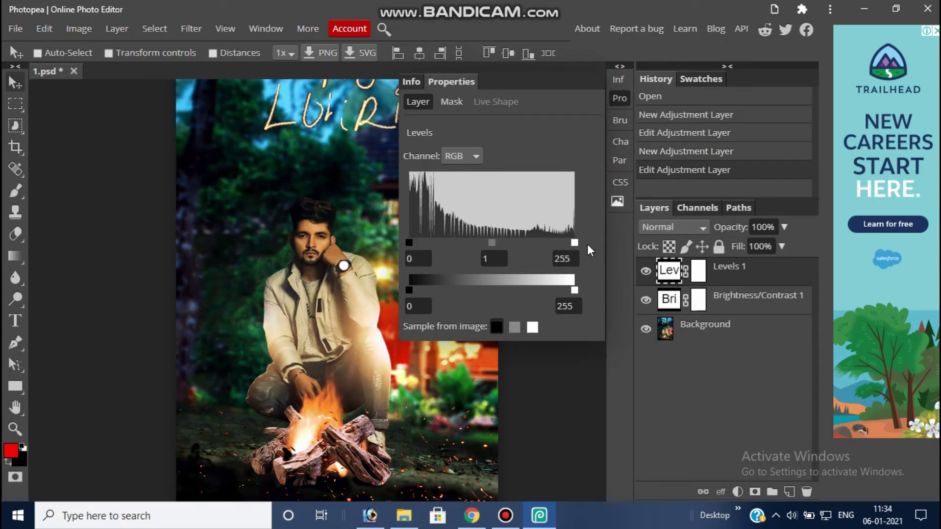
{"action": "left_click_drag", "start_coordinate": [575, 243], "coordinate": [569, 243]}
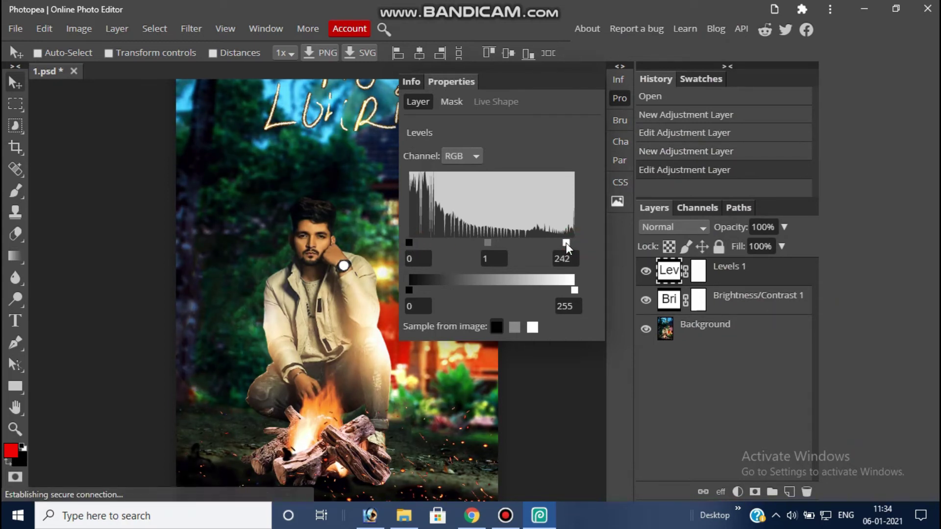
{"action": "mouse_move", "coordinate": [410, 289]}
{"action": "left_mouse_down"}
{"action": "mouse_move", "coordinate": [419, 292]}
{"action": "mouse_move", "coordinate": [410, 293]}
{"action": "left_mouse_up"}
{"action": "mouse_move", "coordinate": [573, 293]}
{"action": "left_mouse_down"}
{"action": "mouse_move", "coordinate": [561, 289]}
{"action": "mouse_move", "coordinate": [581, 282]}
{"action": "left_mouse_up"}
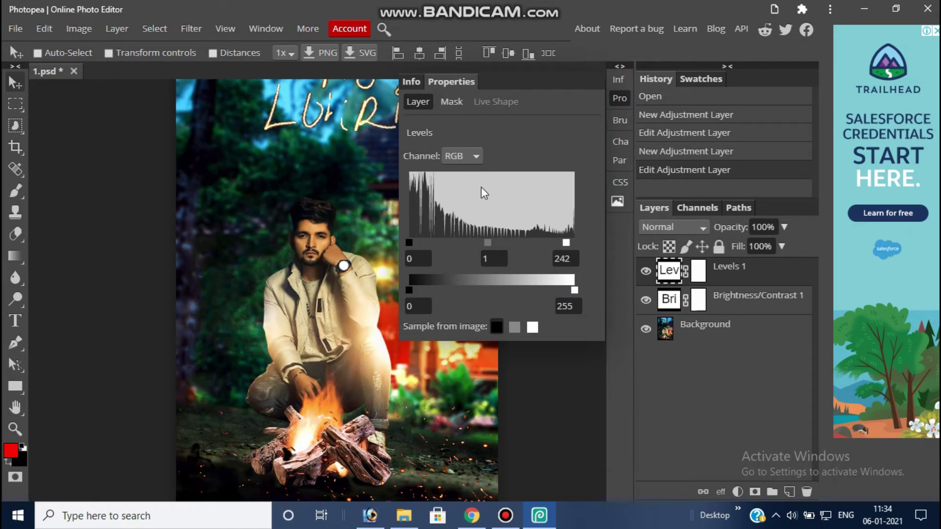
Lower the Levels input white point to 232 for the Red channel and 226 for the Green channel.
{"action": "left_click", "coordinate": [472, 156]}
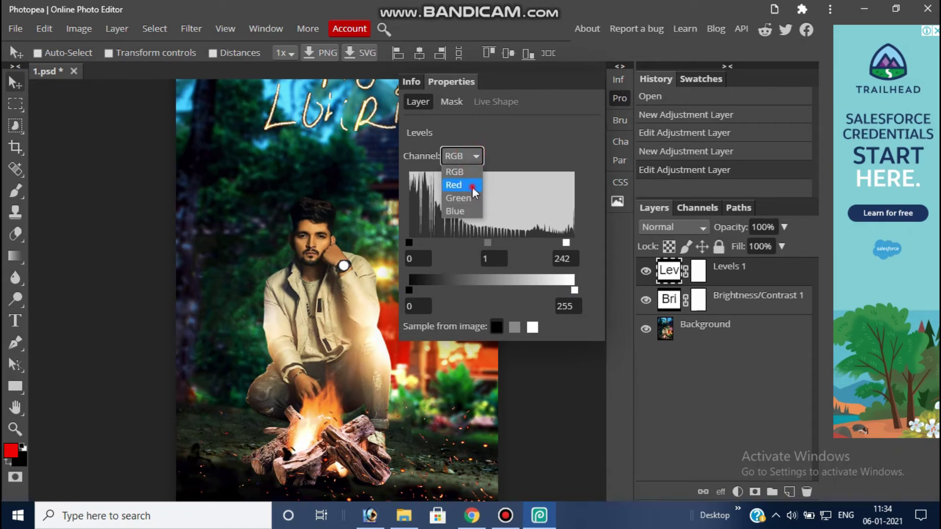
{"action": "left_click", "coordinate": [471, 187]}
{"action": "left_click_drag", "start_coordinate": [575, 241], "coordinate": [560, 241]}
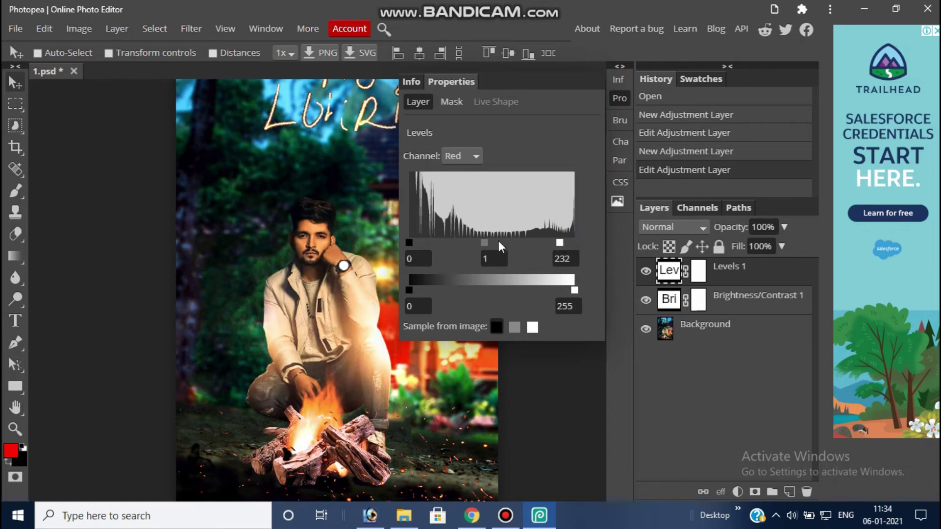
{"action": "left_click", "coordinate": [474, 157]}
{"action": "left_click", "coordinate": [472, 198]}
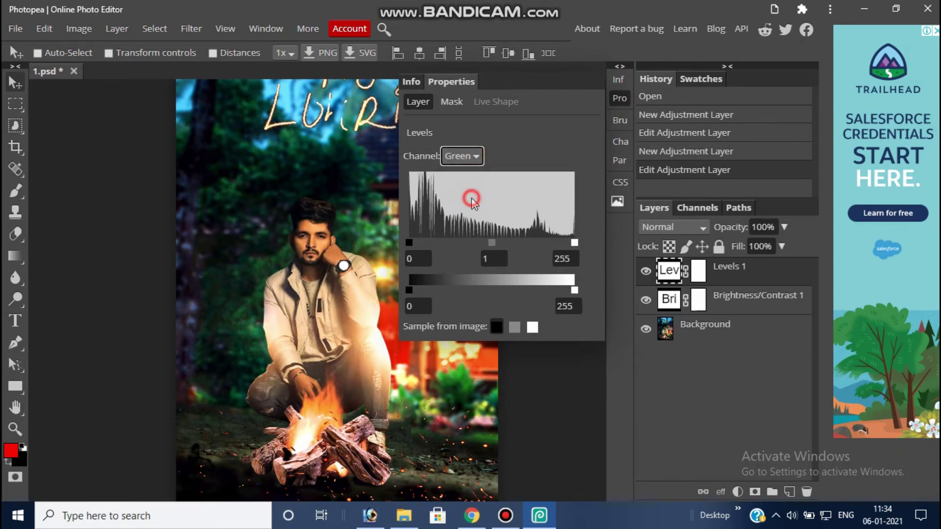
{"action": "left_click_drag", "start_coordinate": [573, 242], "coordinate": [558, 242]}
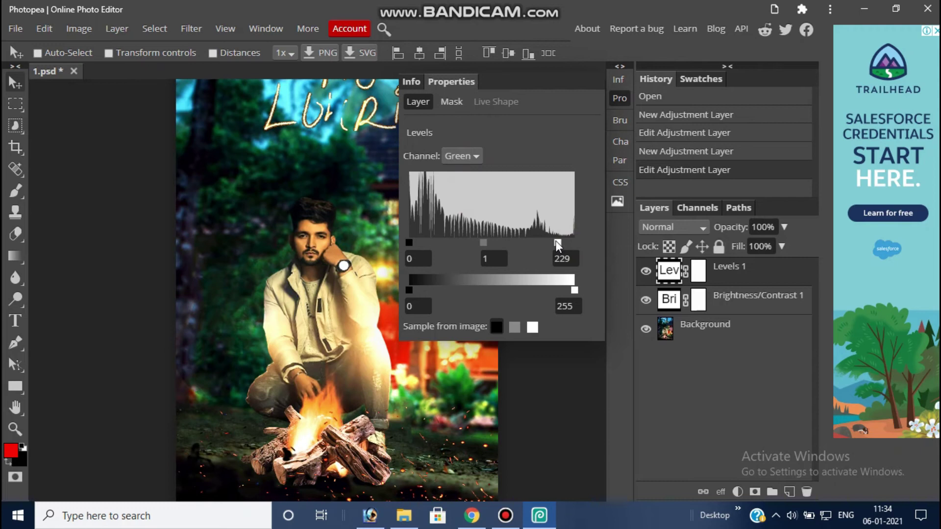
{"action": "left_click_drag", "start_coordinate": [573, 291], "coordinate": [567, 290]}
Lower the Levels input white point to 225 for the Blue channel and close the adjustment settings.
{"action": "left_click", "coordinate": [476, 156]}
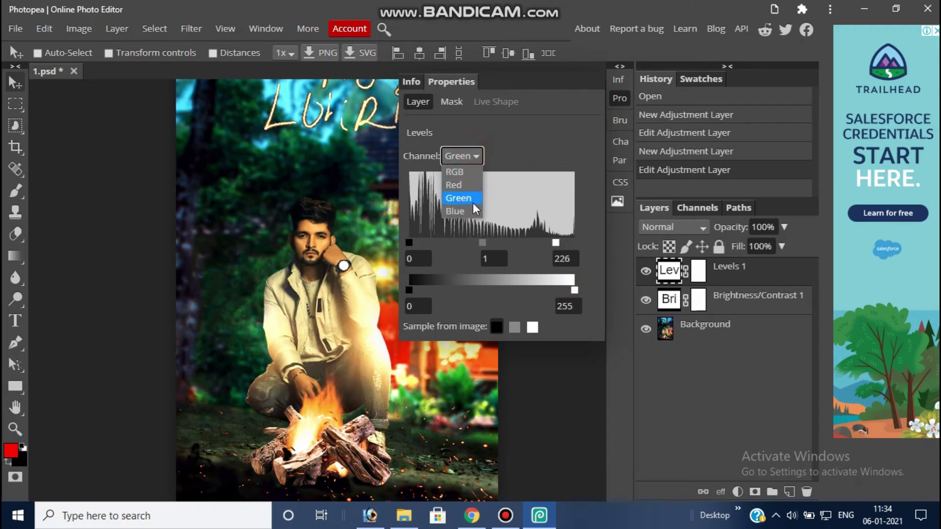
{"action": "left_click", "coordinate": [472, 210]}
{"action": "left_click_drag", "start_coordinate": [574, 246], "coordinate": [555, 245]}
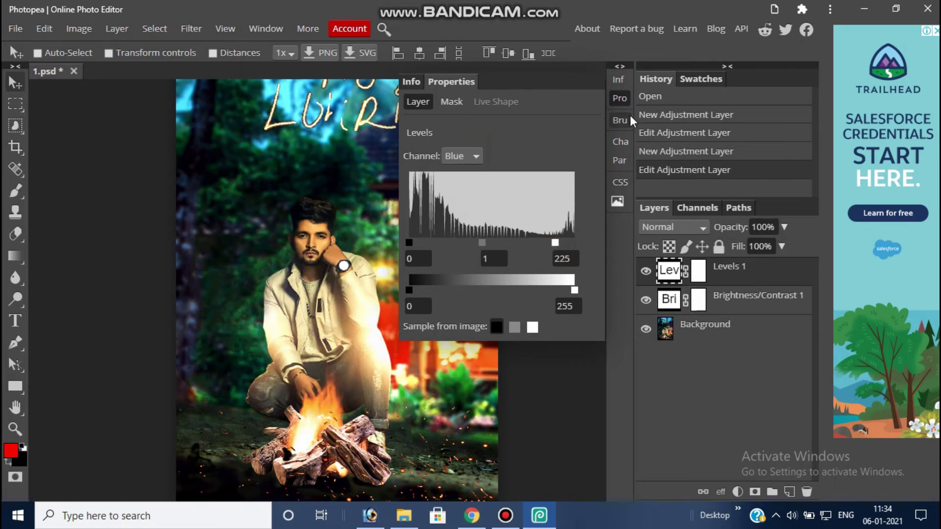
{"action": "left_click", "coordinate": [624, 99]}
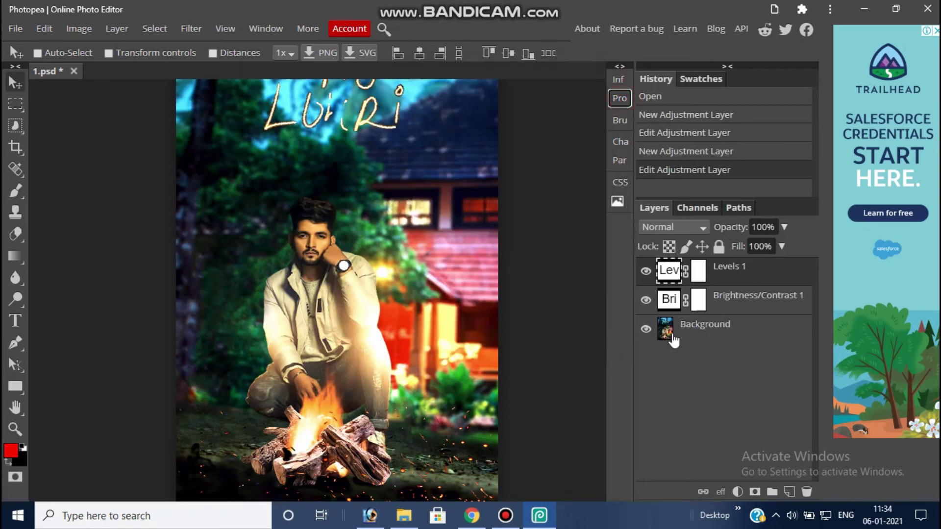
Add a Curves adjustment layer and place a point near the middle of the RGB curve.
{"action": "left_click", "coordinate": [738, 491]}
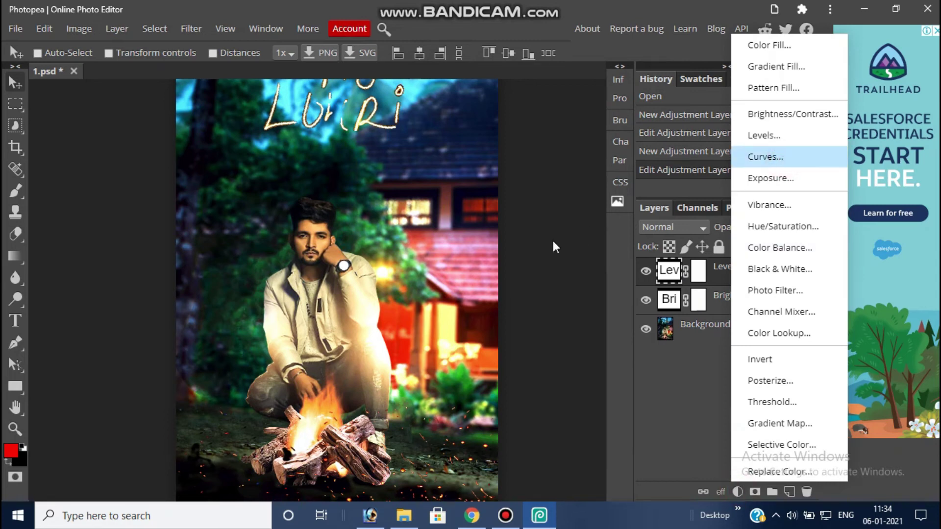
{"action": "left_click", "coordinate": [481, 263]}
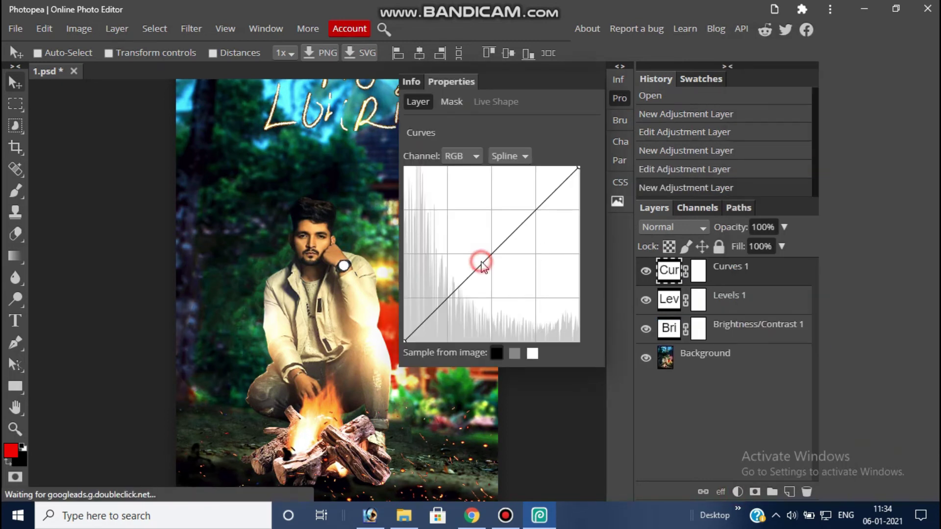
{"action": "left_click", "coordinate": [619, 101]}
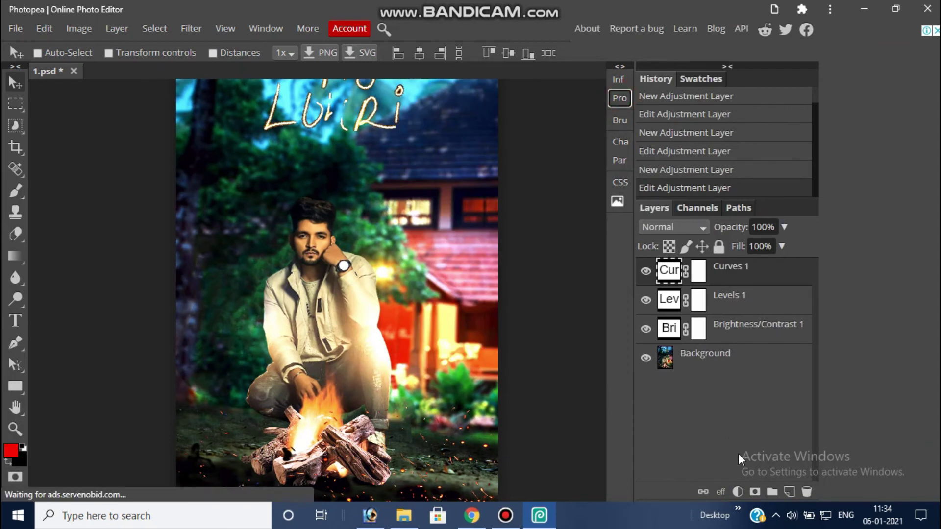
Add a Vibrance adjustment layer with vibrance 26 and saturation 4.
{"action": "left_click", "coordinate": [736, 492]}
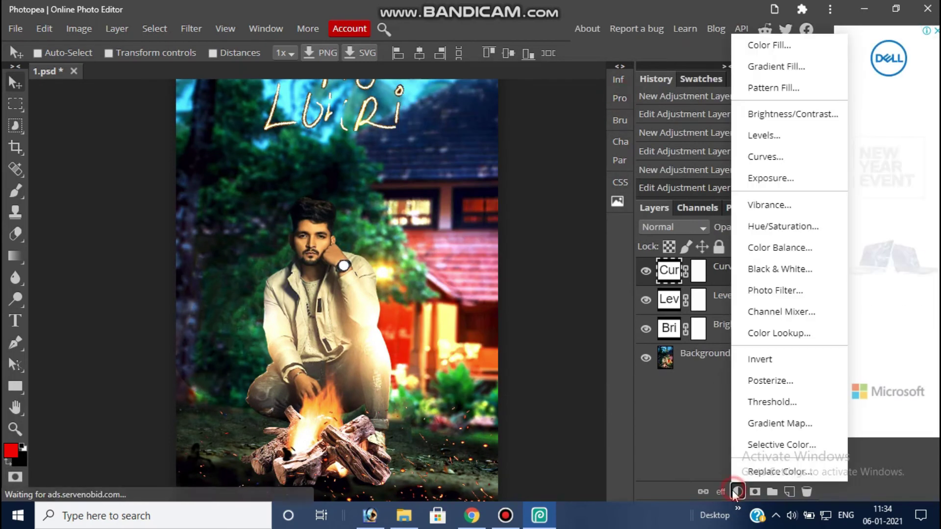
{"action": "left_click", "coordinate": [792, 196]}
{"action": "left_click", "coordinate": [511, 174]}
{"action": "left_click_drag", "start_coordinate": [518, 175], "coordinate": [521, 175]}
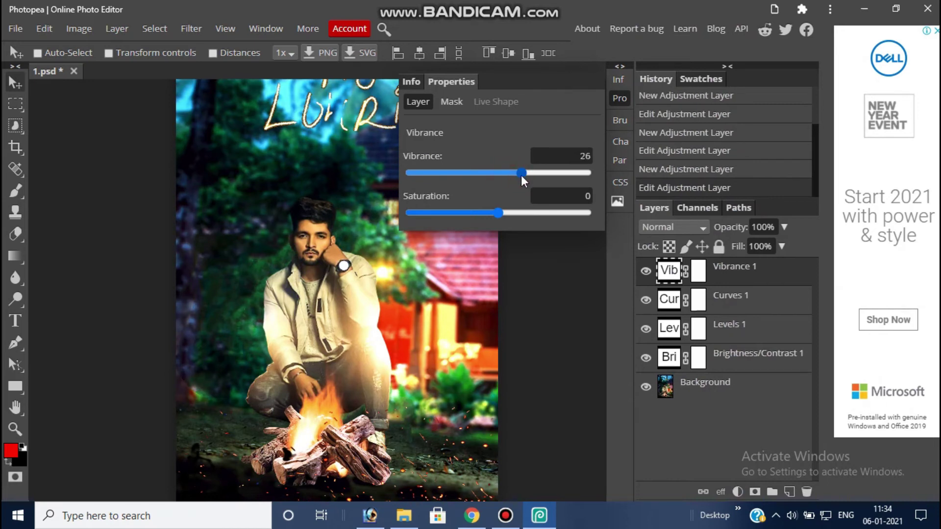
{"action": "left_click", "coordinate": [524, 216]}
{"action": "left_click_drag", "start_coordinate": [525, 216], "coordinate": [502, 212]}
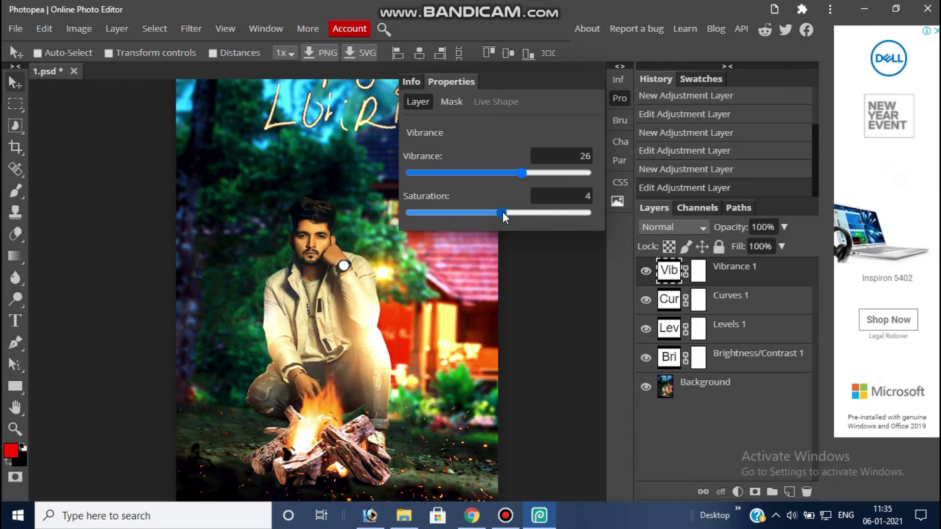
{"action": "left_click", "coordinate": [620, 99]}
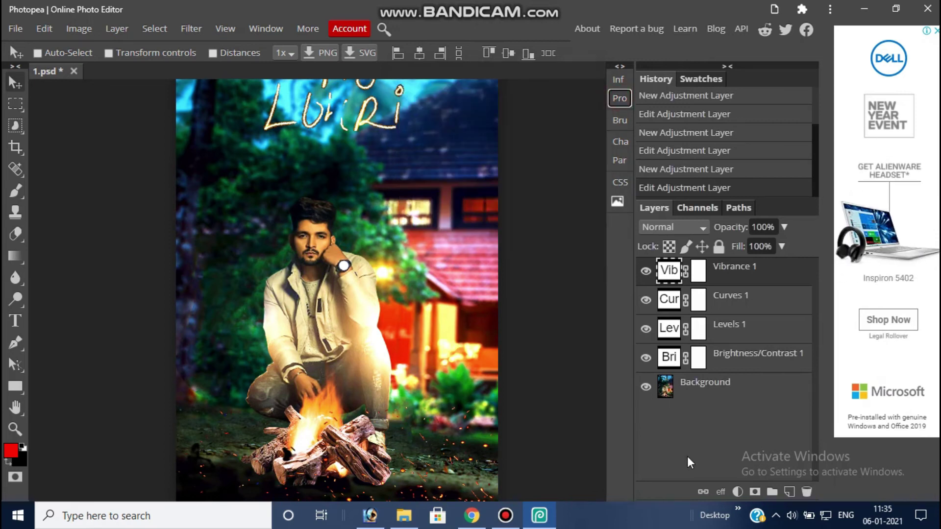
Add a Hue/Saturation adjustment layer and set the Cyan range to hue 16, saturation 14 and lightness 11.
{"action": "left_click", "coordinate": [738, 492]}
{"action": "left_click", "coordinate": [795, 227]}
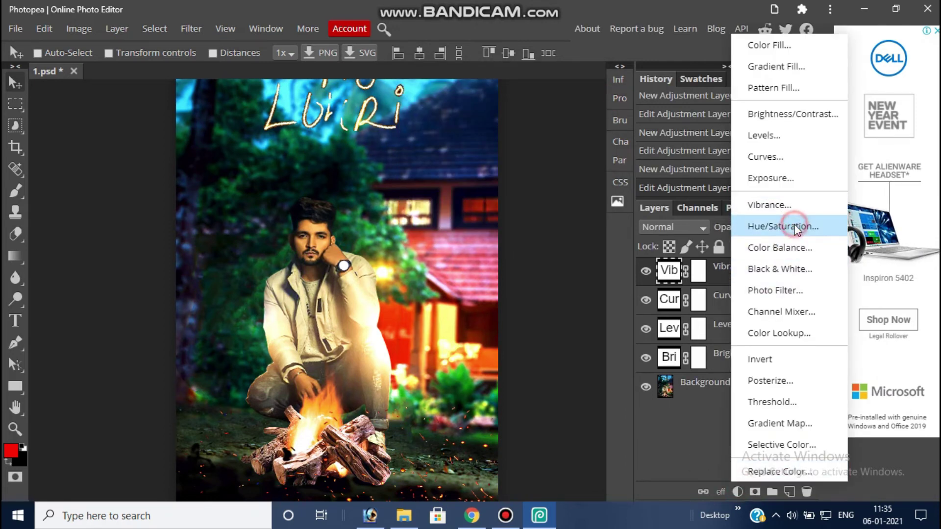
{"action": "left_click", "coordinate": [460, 155]}
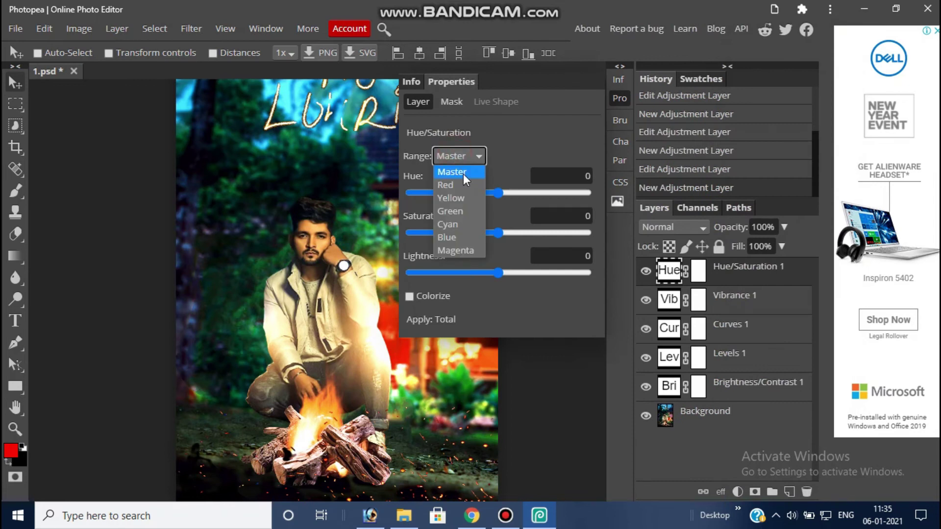
{"action": "left_click", "coordinate": [481, 224]}
{"action": "left_click_drag", "start_coordinate": [509, 193], "coordinate": [507, 190]}
{"action": "left_click_drag", "start_coordinate": [498, 233], "coordinate": [511, 236]}
{"action": "left_click_drag", "start_coordinate": [498, 273], "coordinate": [509, 272]}
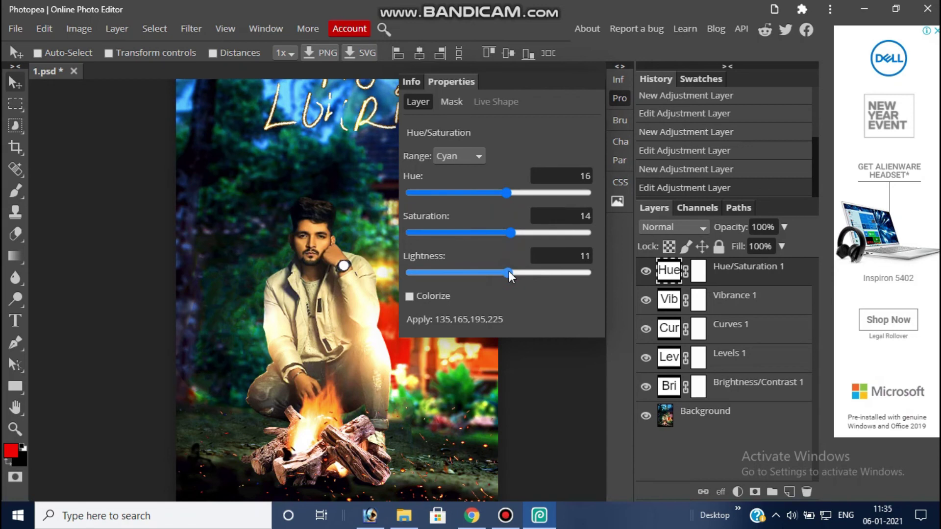
{"action": "left_click", "coordinate": [622, 98]}
Add a second Hue/Saturation adjustment layer and set the Green range to hue -13 and saturation 22.
{"action": "left_click", "coordinate": [738, 491]}
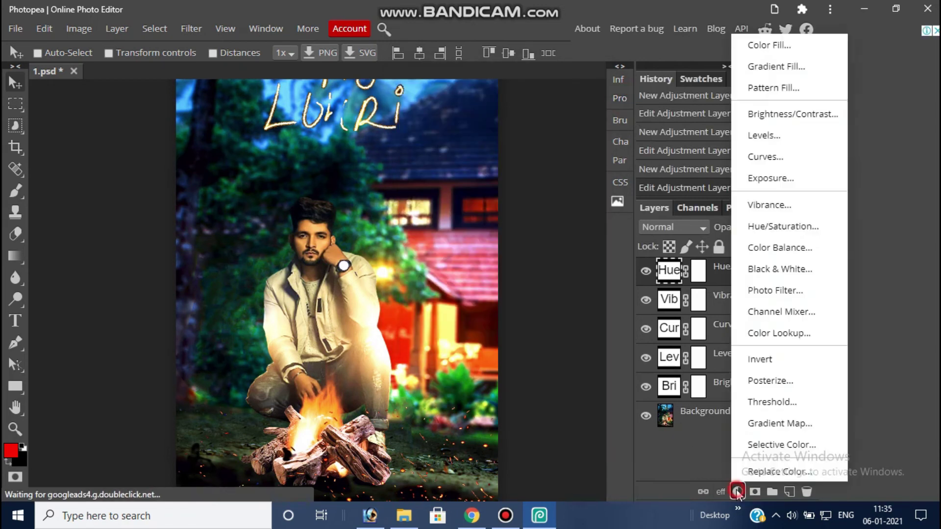
{"action": "left_click", "coordinate": [783, 226]}
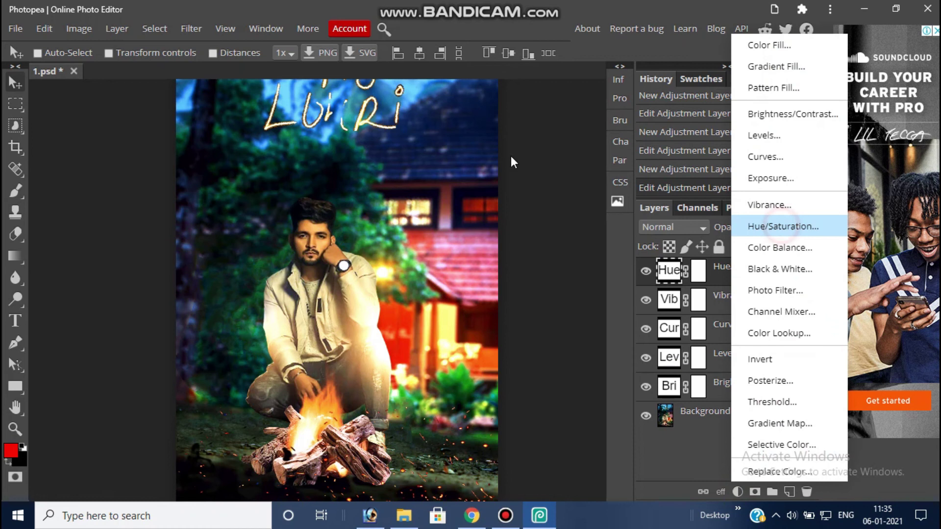
{"action": "left_click", "coordinate": [466, 157]}
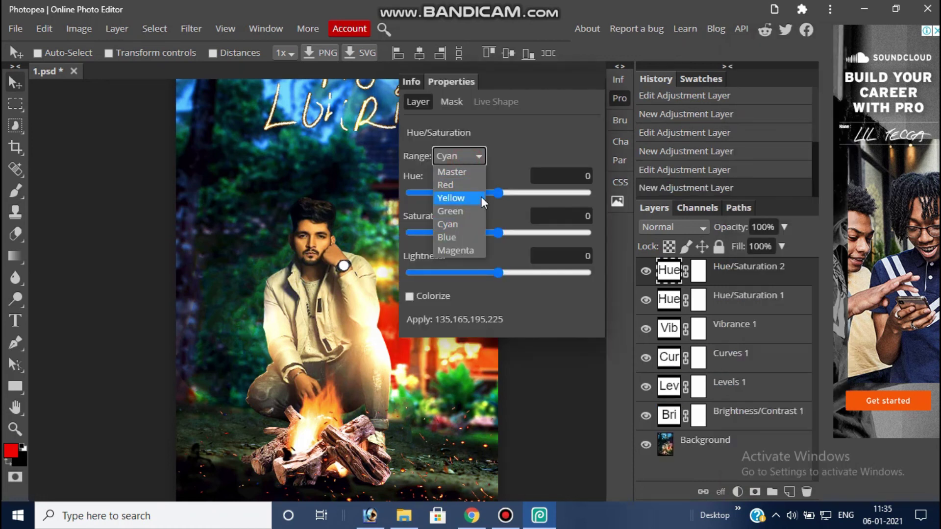
{"action": "left_click", "coordinate": [479, 189]}
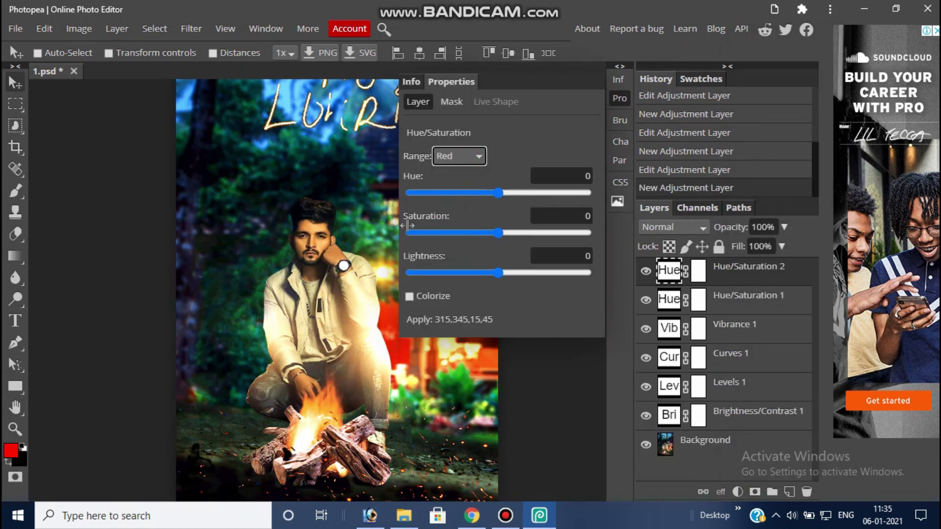
{"action": "key", "text": "space"}
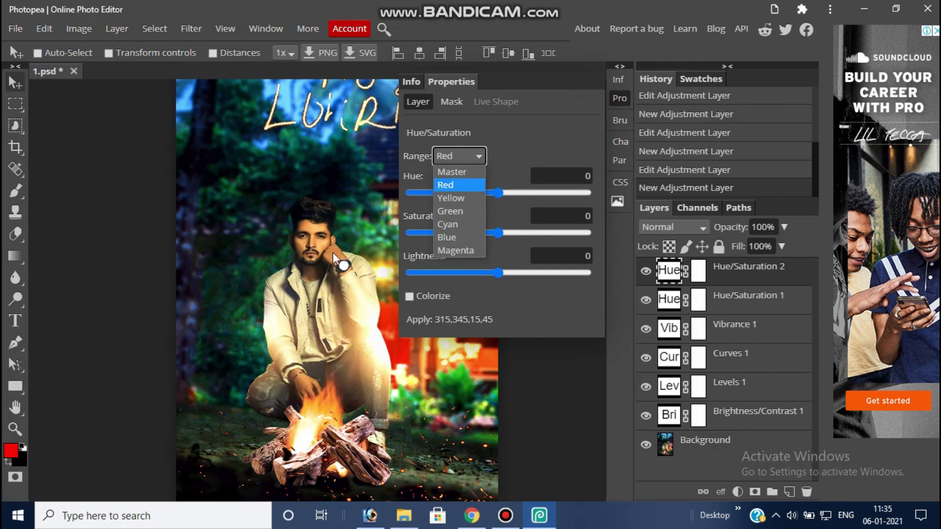
{"action": "left_click", "coordinate": [436, 157]}
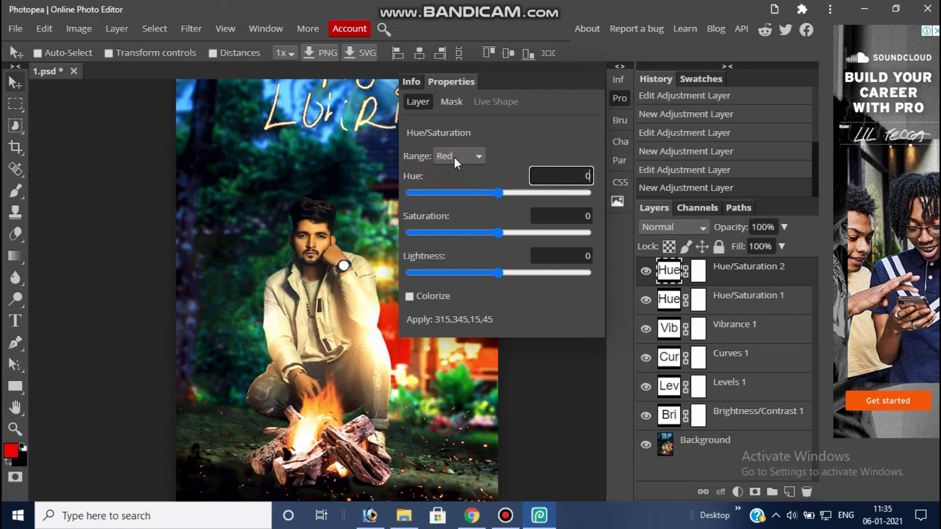
{"action": "left_click", "coordinate": [455, 157]}
{"action": "left_click", "coordinate": [476, 210]}
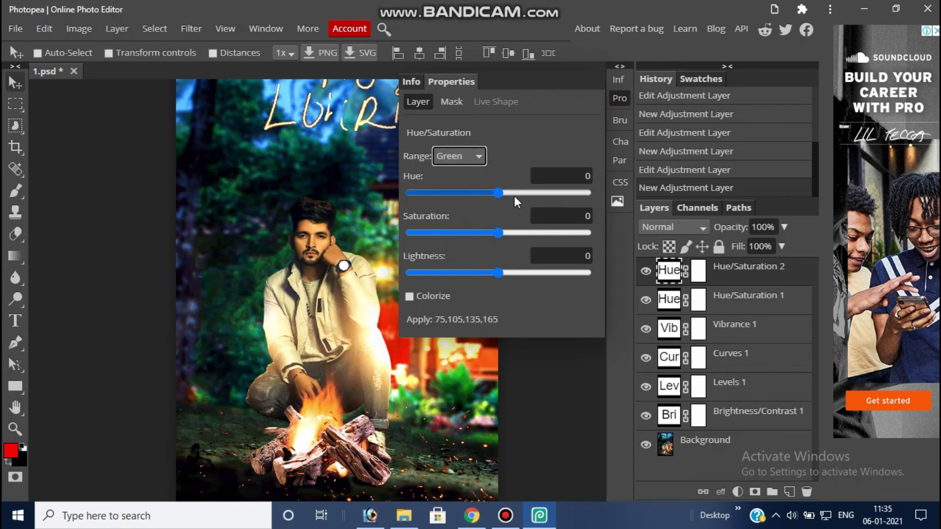
{"action": "mouse_move", "coordinate": [498, 192]}
{"action": "left_mouse_down"}
{"action": "mouse_move", "coordinate": [515, 188]}
{"action": "mouse_move", "coordinate": [492, 189]}
{"action": "left_mouse_up"}
{"action": "left_click_drag", "start_coordinate": [498, 233], "coordinate": [521, 230]}
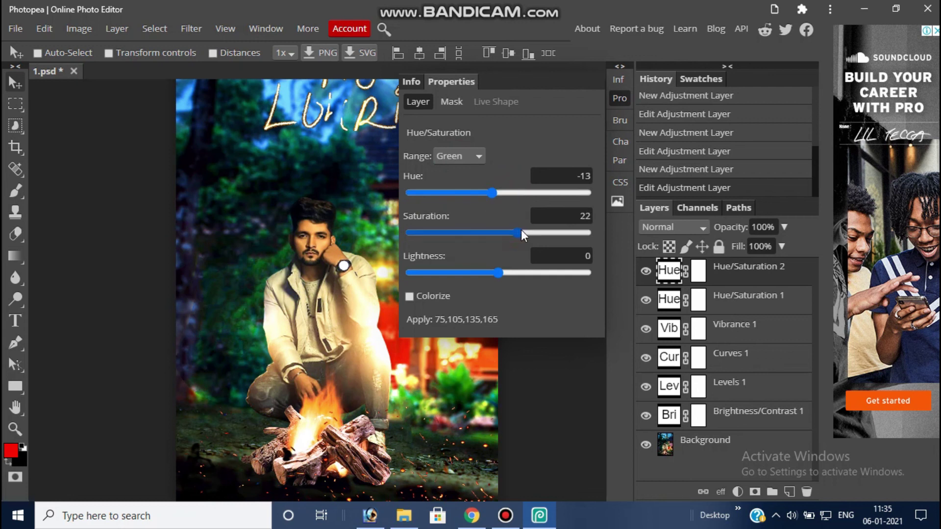
{"action": "left_click", "coordinate": [619, 98]}
Add a Channel Mixer adjustment layer and, for the Blue output channel, set the blue contribution to 100%.
{"action": "key", "text": "ctrl"}
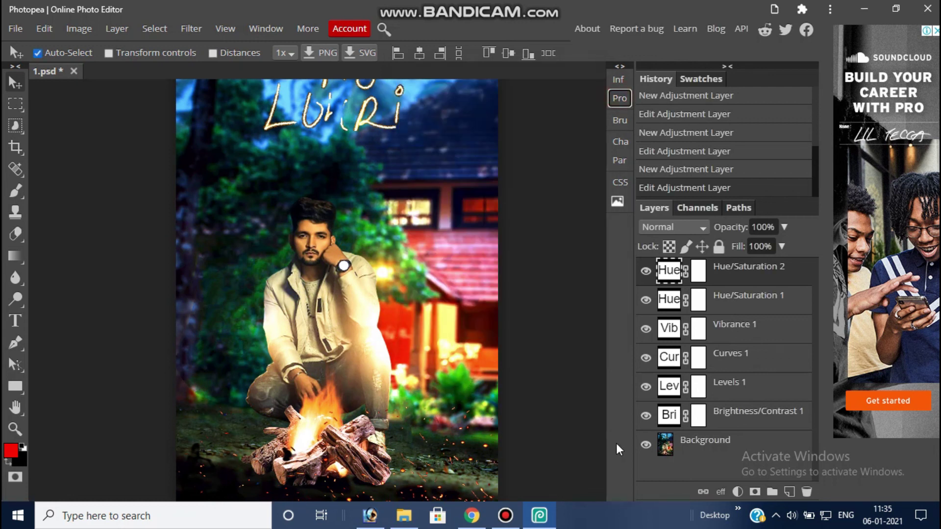
{"action": "left_click", "coordinate": [738, 492]}
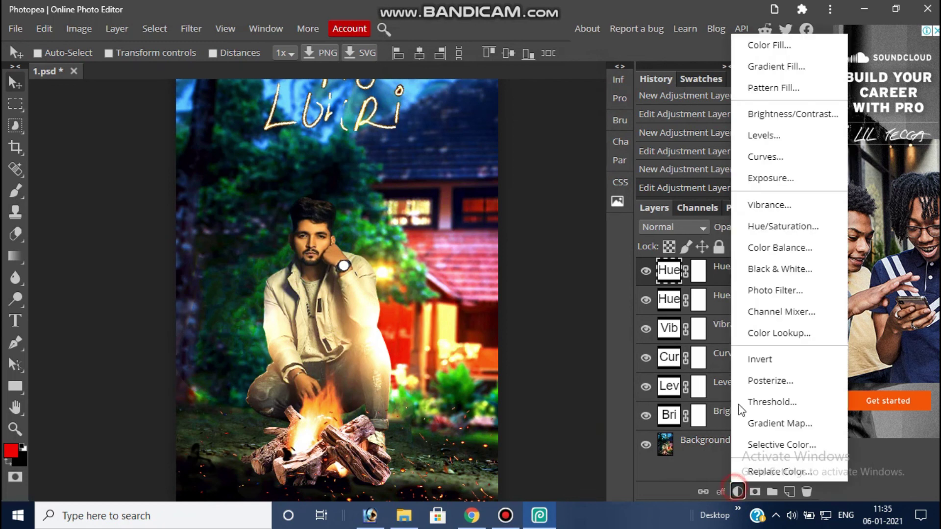
{"action": "left_click", "coordinate": [773, 316]}
{"action": "left_click", "coordinate": [454, 157]}
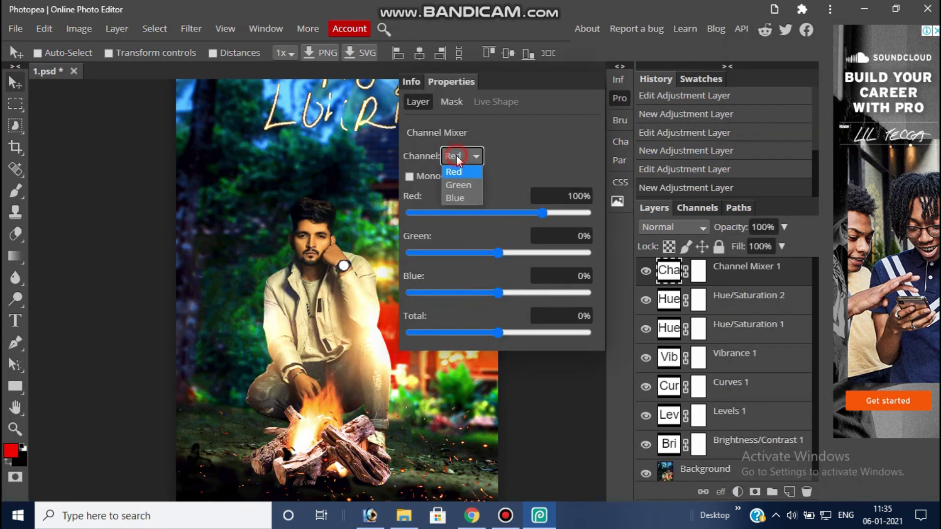
{"action": "left_click", "coordinate": [473, 197]}
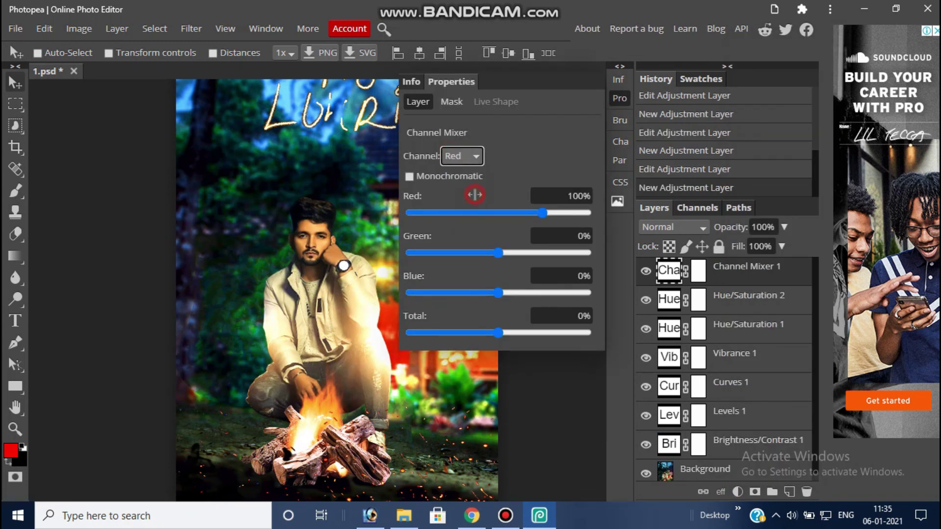
{"action": "left_click", "coordinate": [546, 293]}
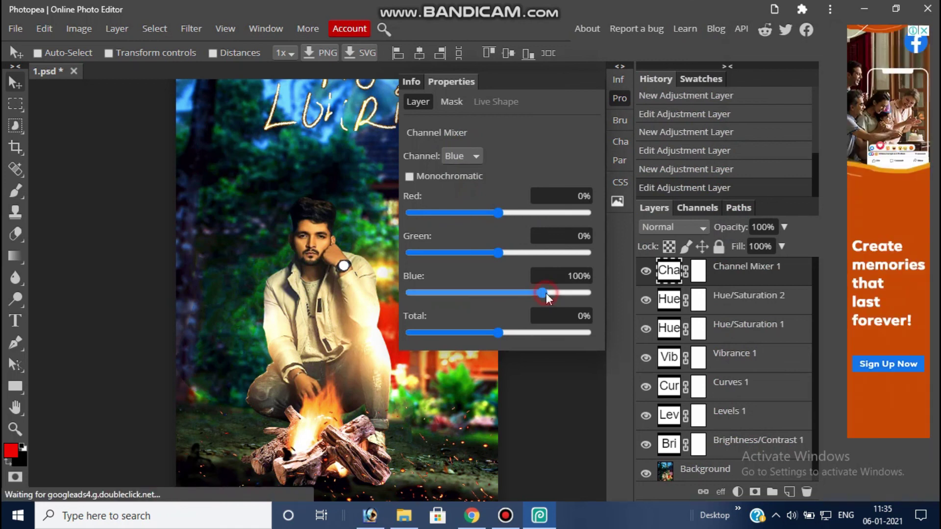
{"action": "left_click", "coordinate": [614, 99]}
Export the graded composite as a 1869 × 2804 px JPG at maximum quality.
{"action": "scroll", "coordinate": [354, 292], "scroll_direction": "down", "scroll_amount": 2}
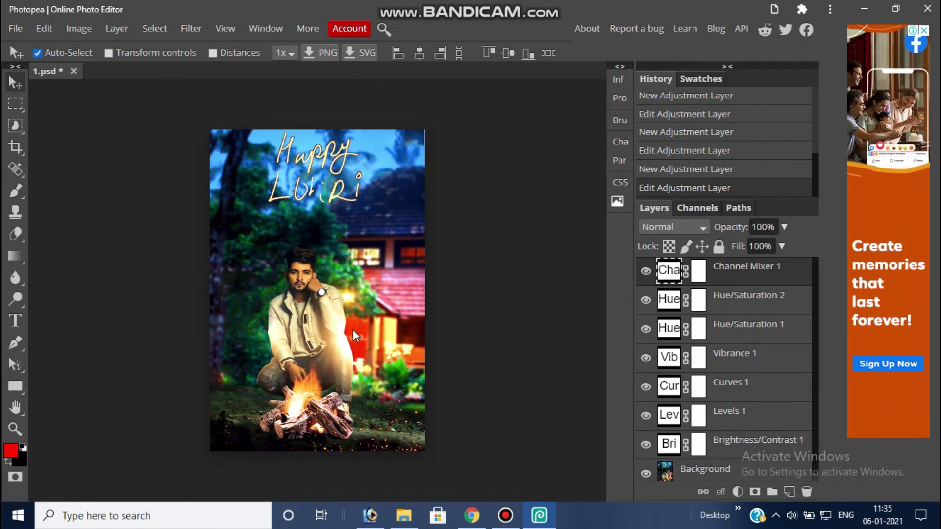
{"action": "left_click_drag", "start_coordinate": [337, 341], "coordinate": [372, 344]}
{"action": "left_click_drag", "start_coordinate": [299, 262], "coordinate": [326, 118]}
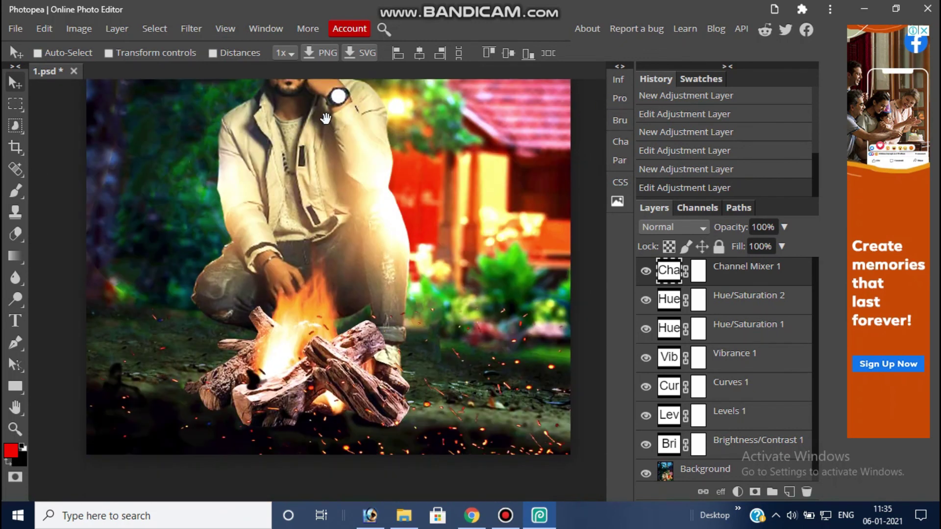
{"action": "left_click", "coordinate": [20, 31]}
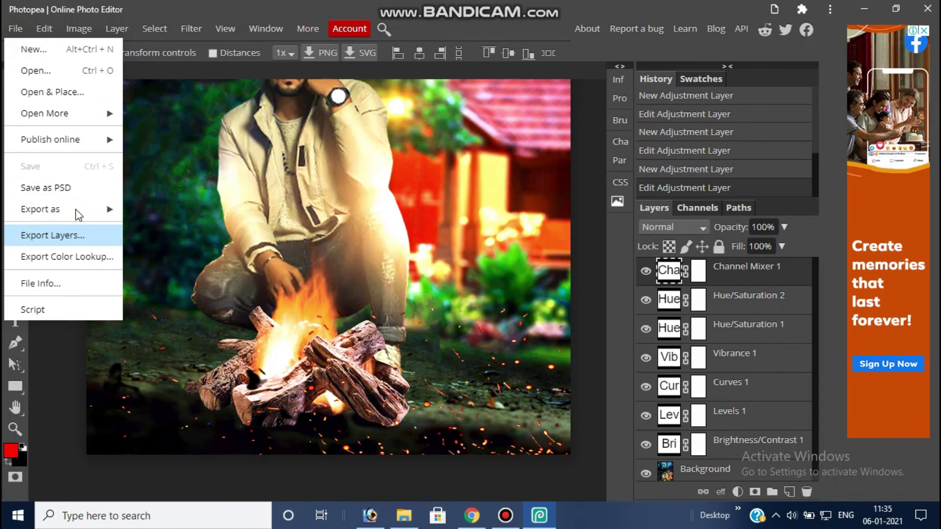
{"action": "mouse_move", "coordinate": [77, 210]}
{"action": "left_click", "coordinate": [158, 236]}
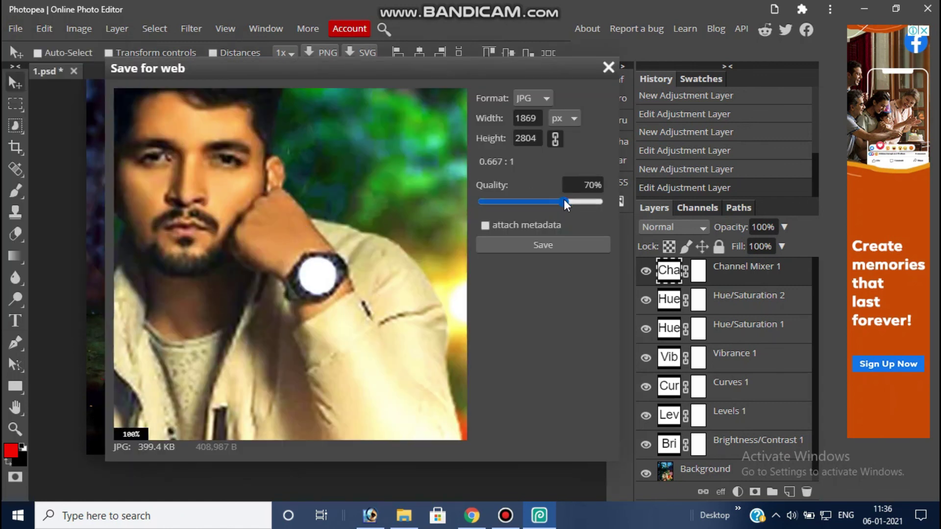
{"action": "left_click_drag", "start_coordinate": [566, 205], "coordinate": [603, 205]}
{"action": "left_click", "coordinate": [509, 240]}
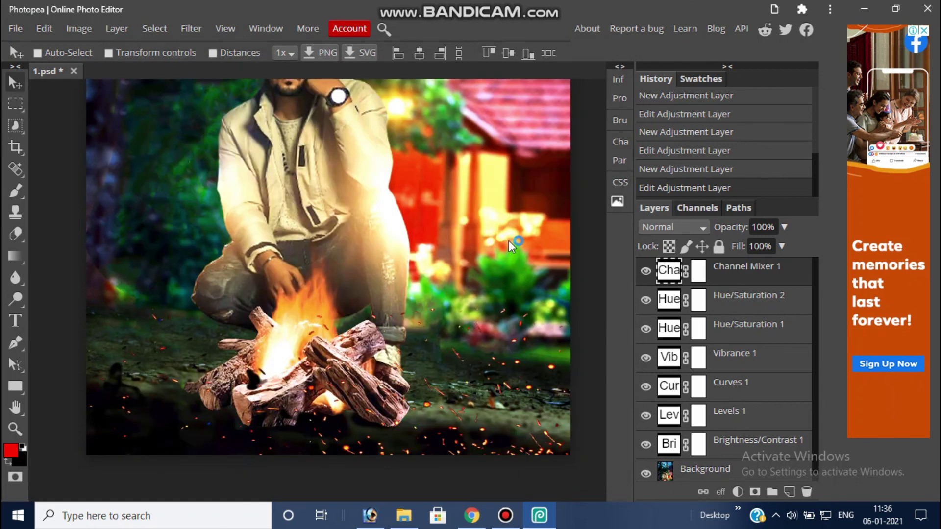
{"action": "left_click", "coordinate": [51, 482]}
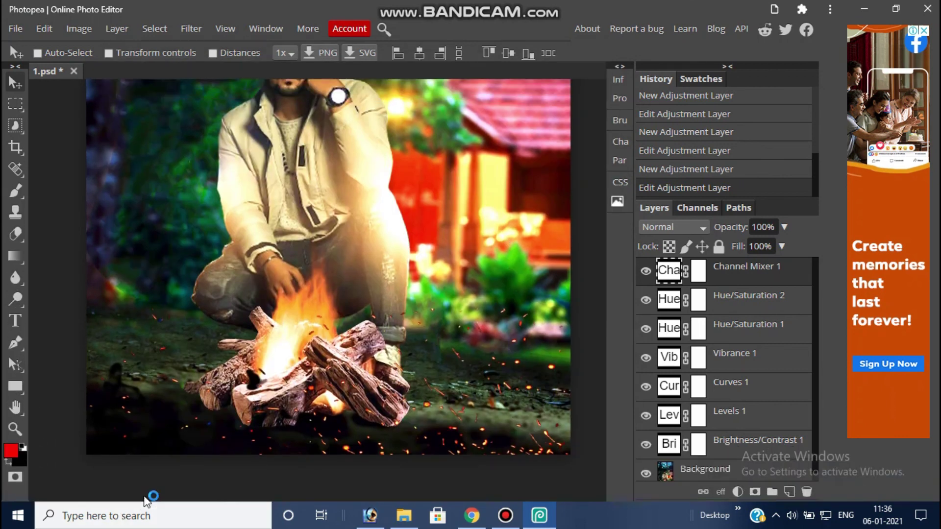